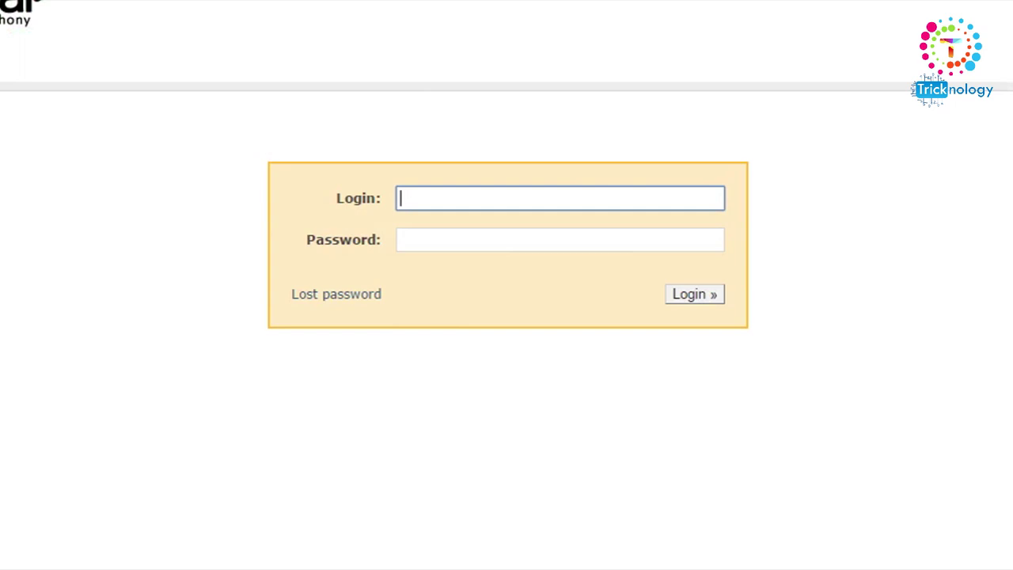
{"action": "left_click", "coordinate": [413, 204]}
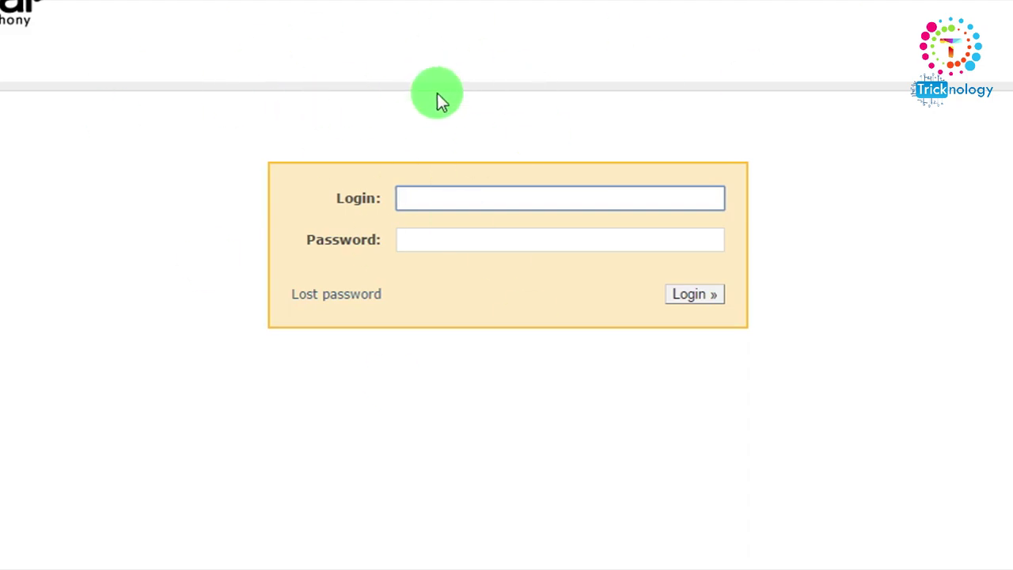
{"action": "left_click", "coordinate": [437, 199]}
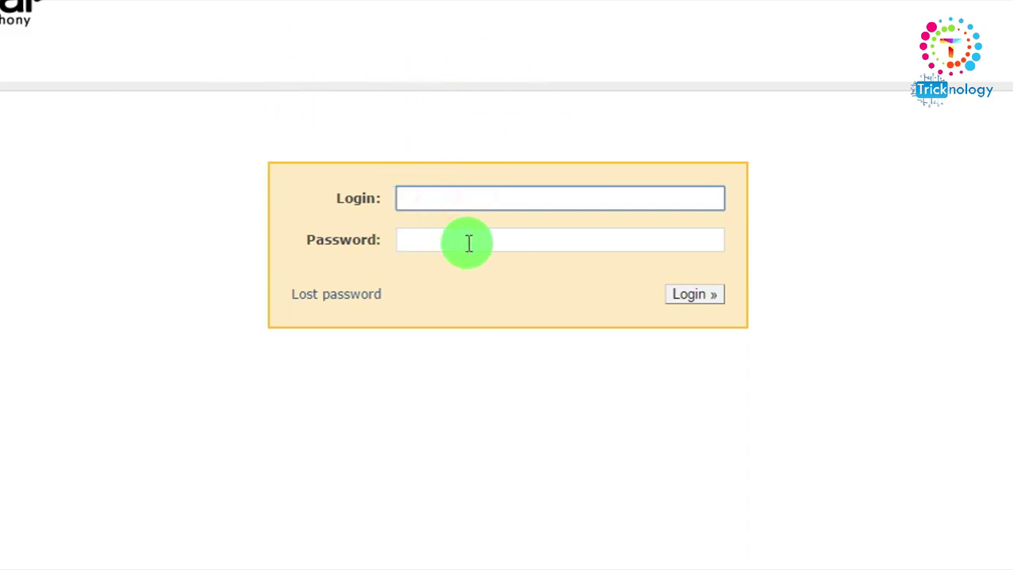
{"action": "left_click", "coordinate": [481, 199]}
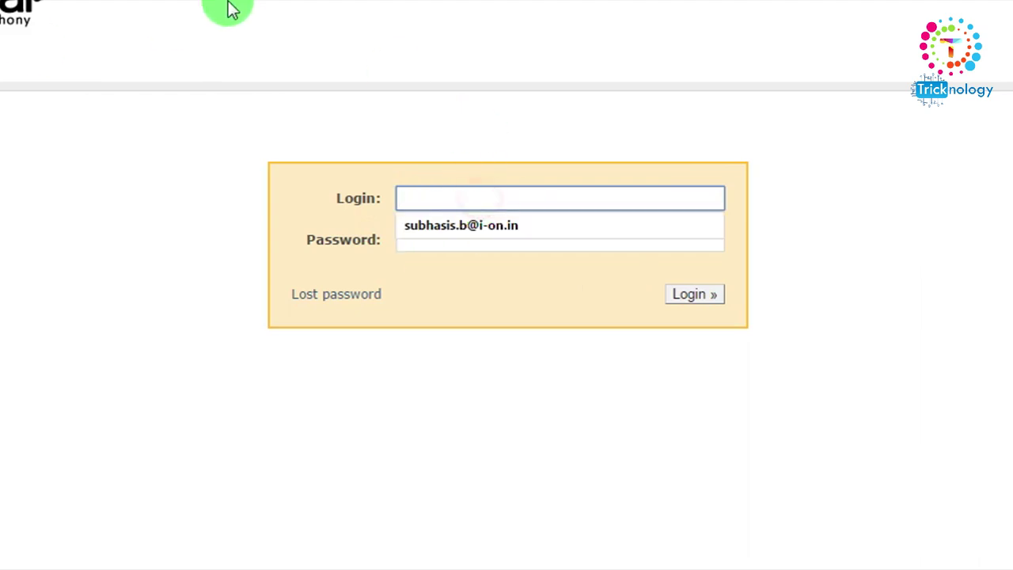
{"action": "left_click", "coordinate": [560, 276]}
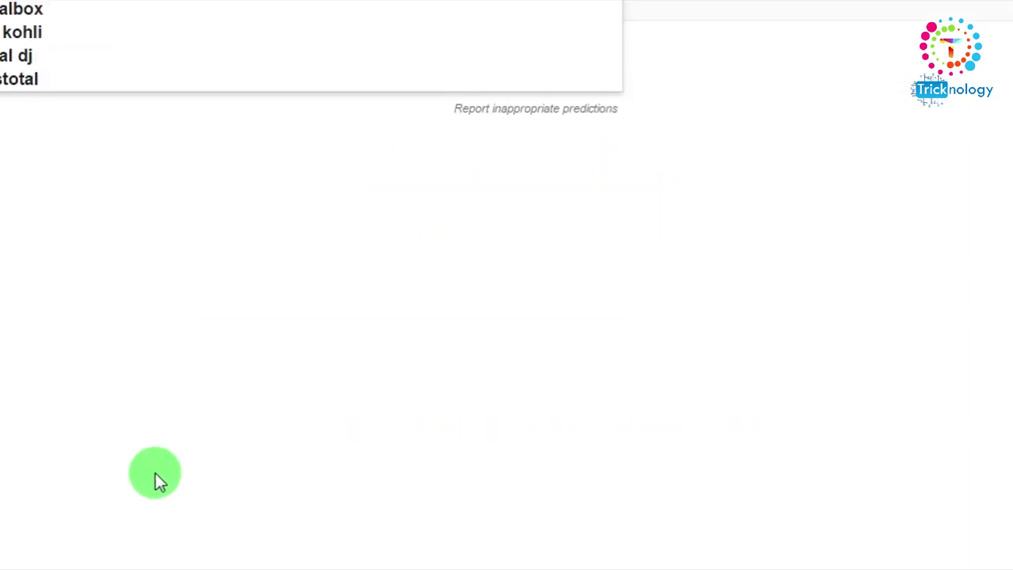
- Search the web for VirtualBox and open the Oracle VM VirtualBox website from the results
{"action": "type", "text": "tualbox"}
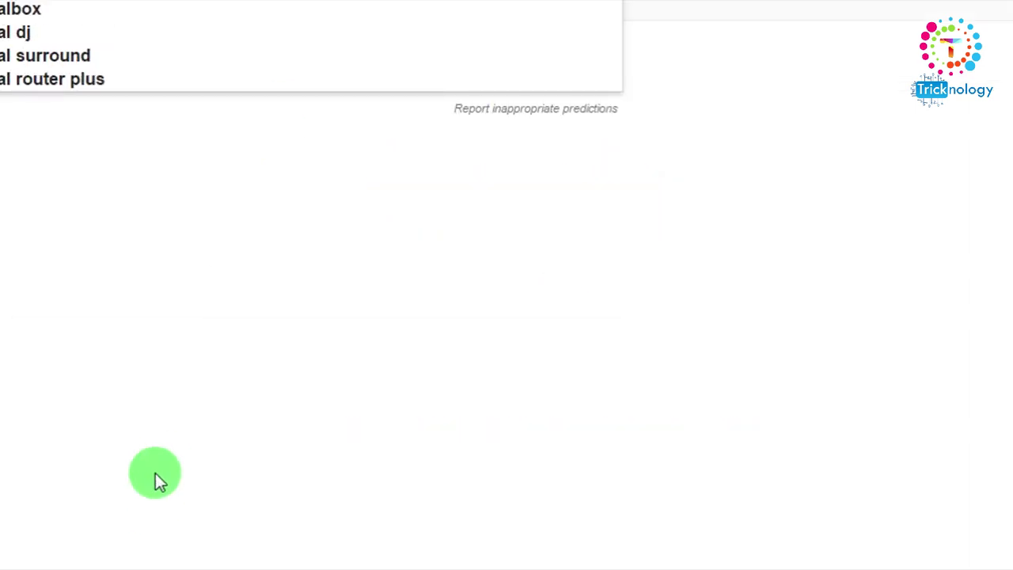
{"action": "key", "text": "Return"}
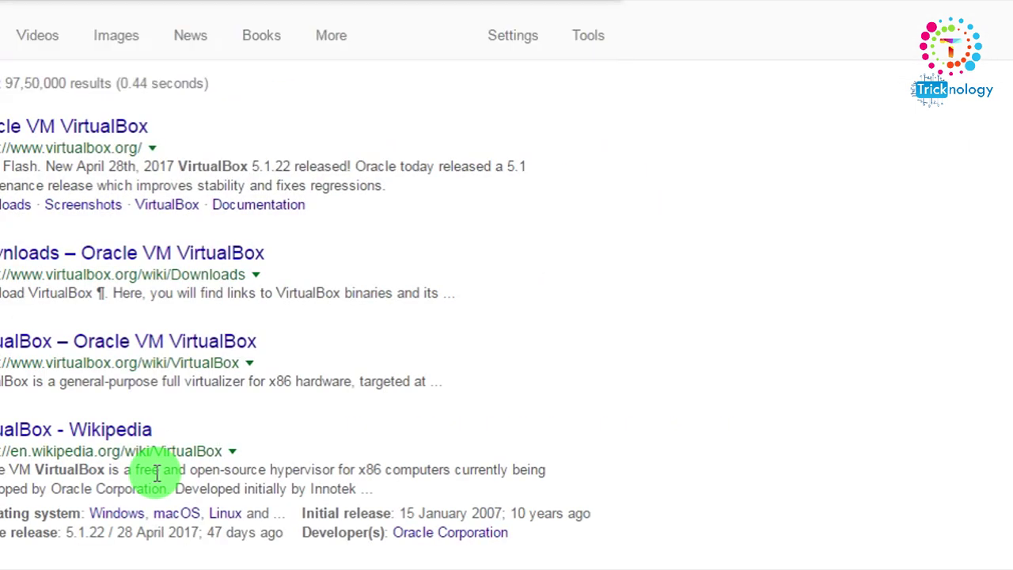
{"action": "left_click", "coordinate": [67, 136]}
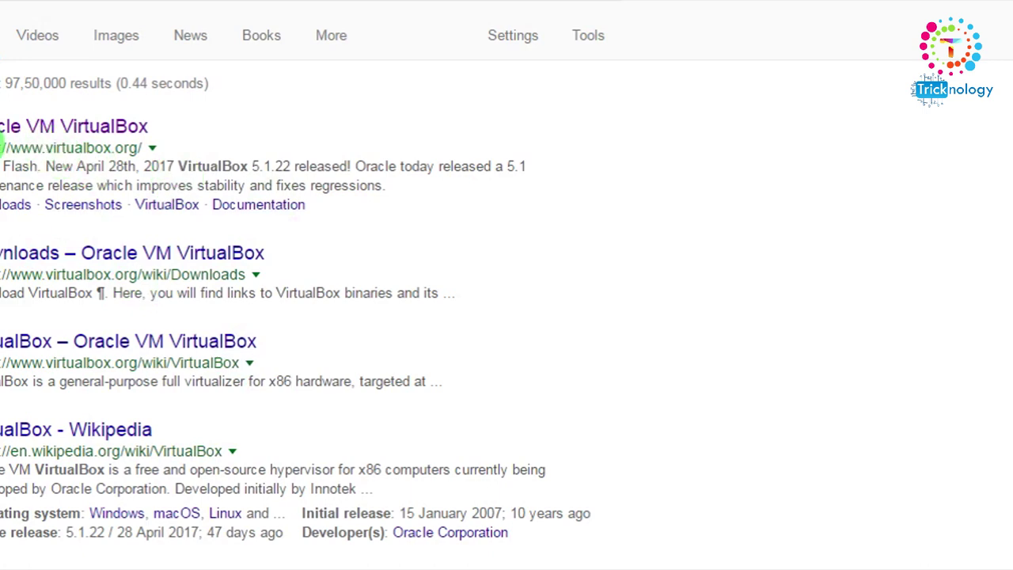
{"action": "left_click_drag", "start_coordinate": [0, 151], "coordinate": [352, 154]}
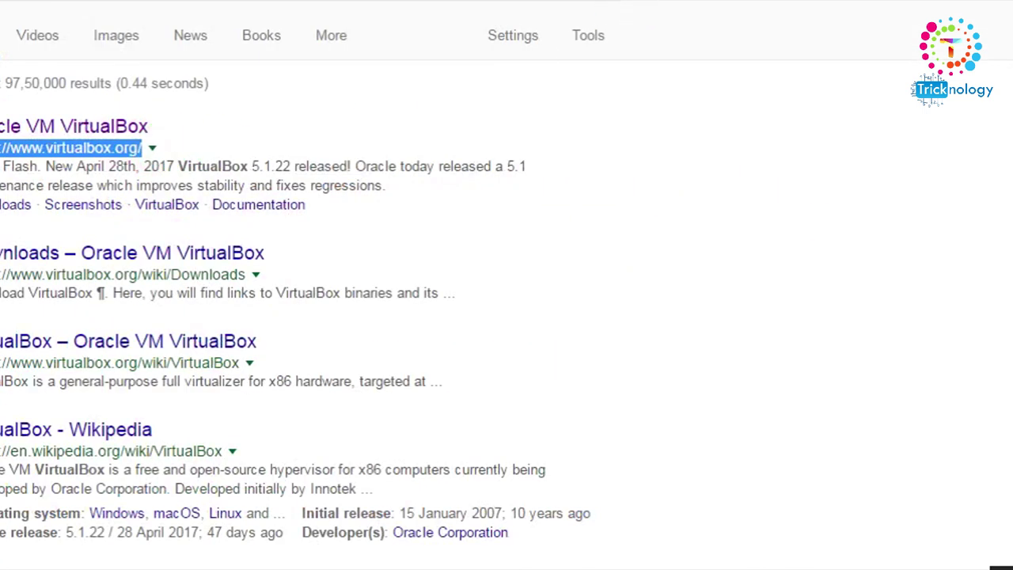
{"action": "left_click", "coordinate": [383, 126]}
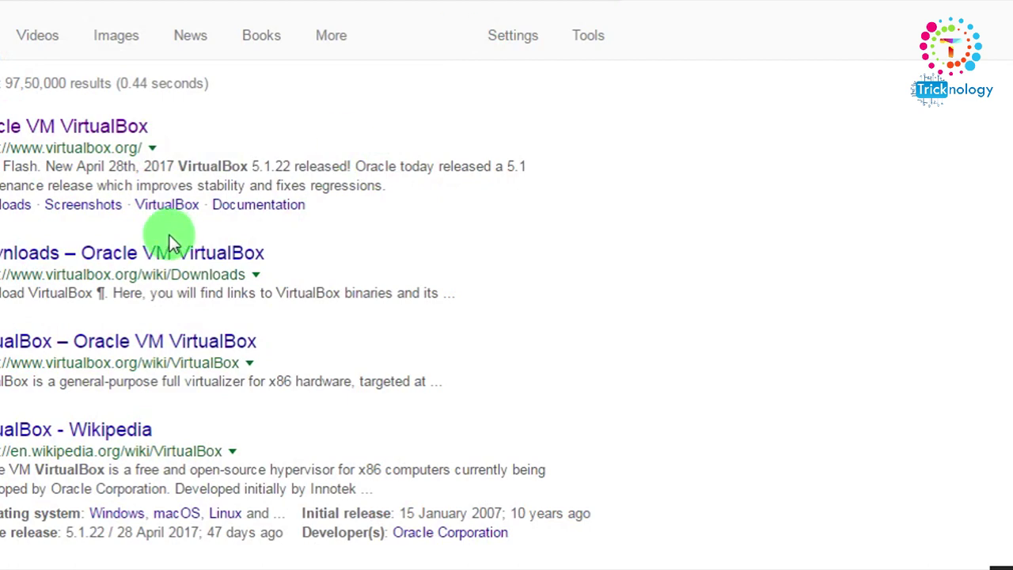
{"action": "left_click", "coordinate": [182, 255]}
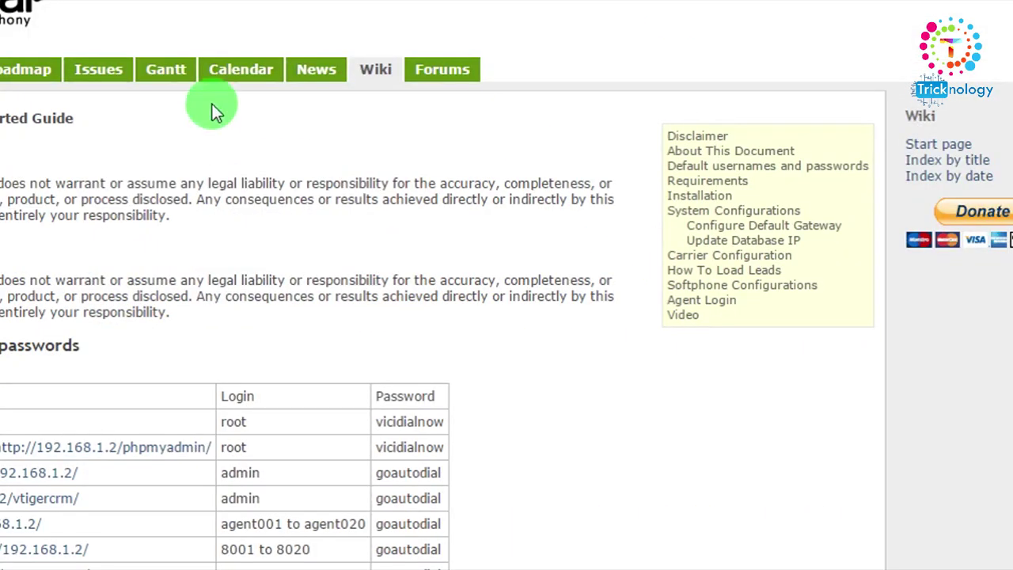
- Look through the Getting Started Guide wiki page, from the default logins and installation screens down to the video and attached files
{"action": "scroll", "coordinate": [235, 181], "scroll_direction": "down", "scroll_amount": 12}
{"action": "scroll", "coordinate": [238, 285], "scroll_direction": "down", "scroll_amount": 20}
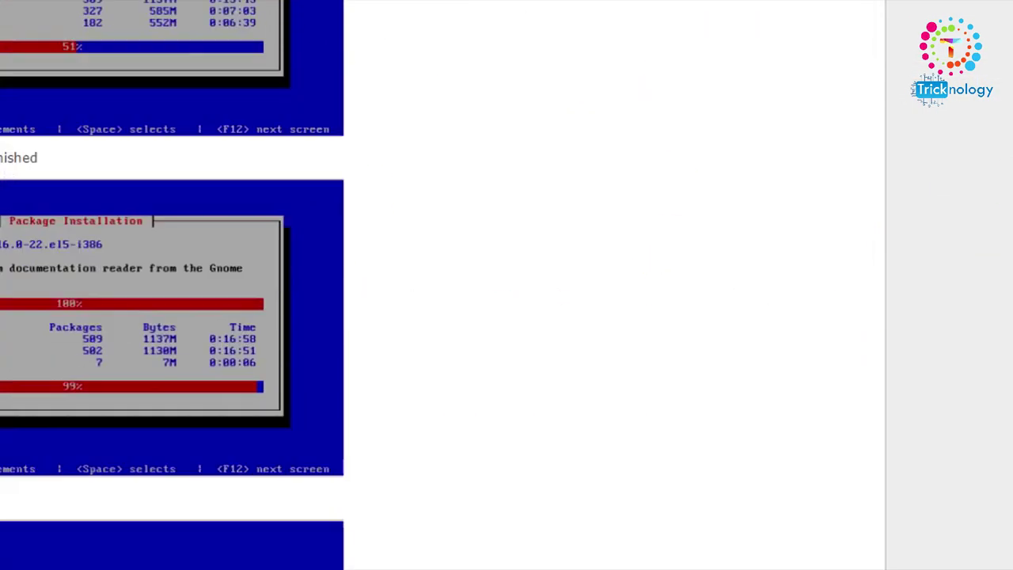
{"action": "scroll", "coordinate": [237, 285], "scroll_direction": "up", "scroll_amount": 12}
{"action": "scroll", "coordinate": [237, 285], "scroll_direction": "down", "scroll_amount": 15}
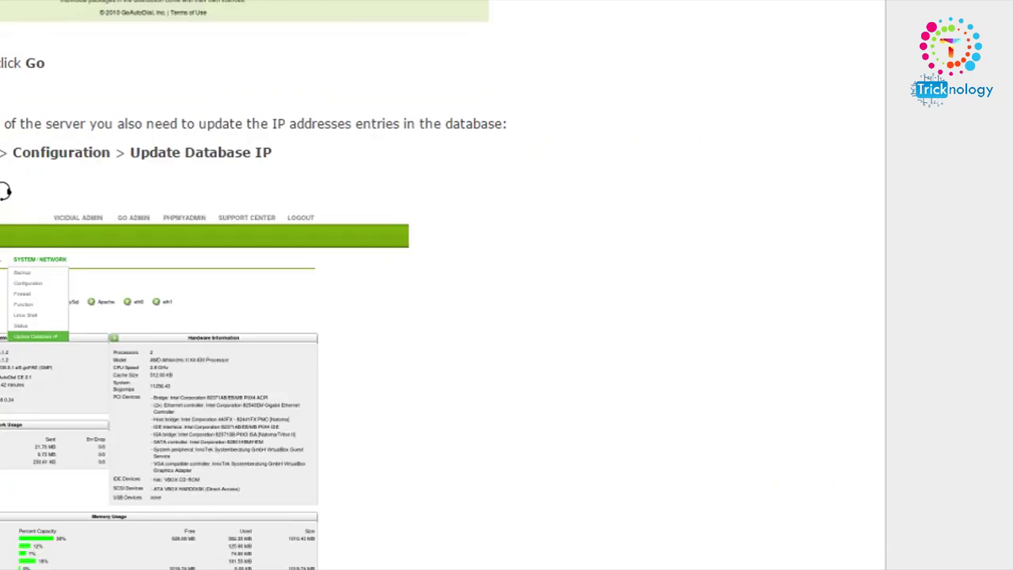
{"action": "scroll", "coordinate": [538, 341], "scroll_direction": "up", "scroll_amount": 5}
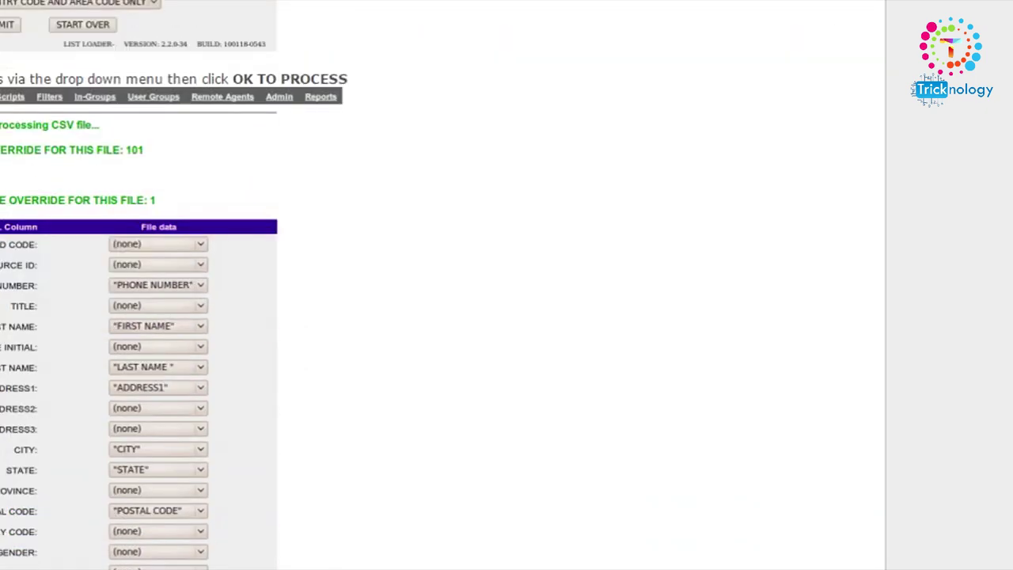
{"action": "scroll", "coordinate": [538, 342], "scroll_direction": "down", "scroll_amount": 15}
{"action": "scroll", "coordinate": [538, 342], "scroll_direction": "down", "scroll_amount": 10}
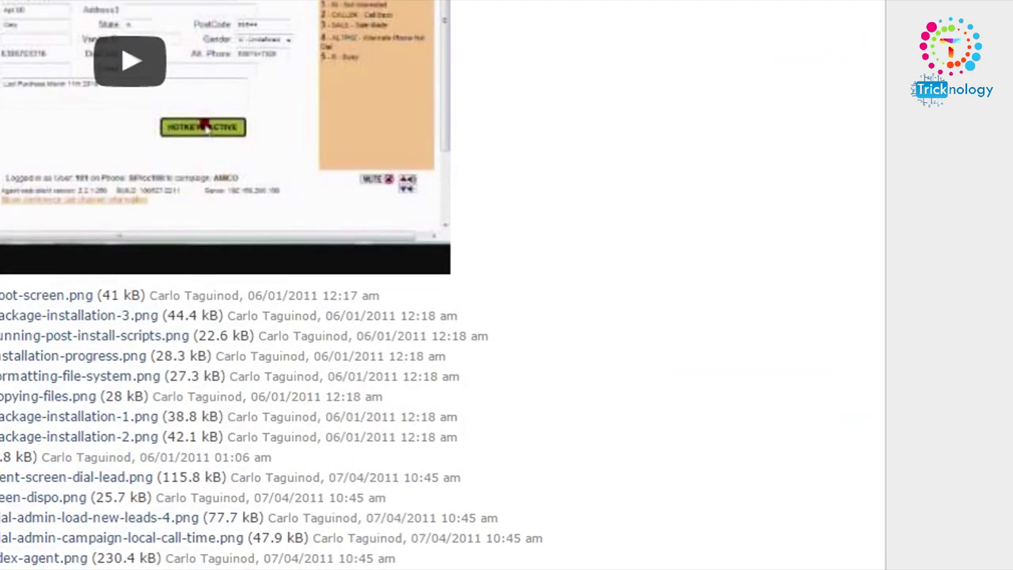
{"action": "scroll", "coordinate": [586, 36], "scroll_direction": "up", "scroll_amount": 20}
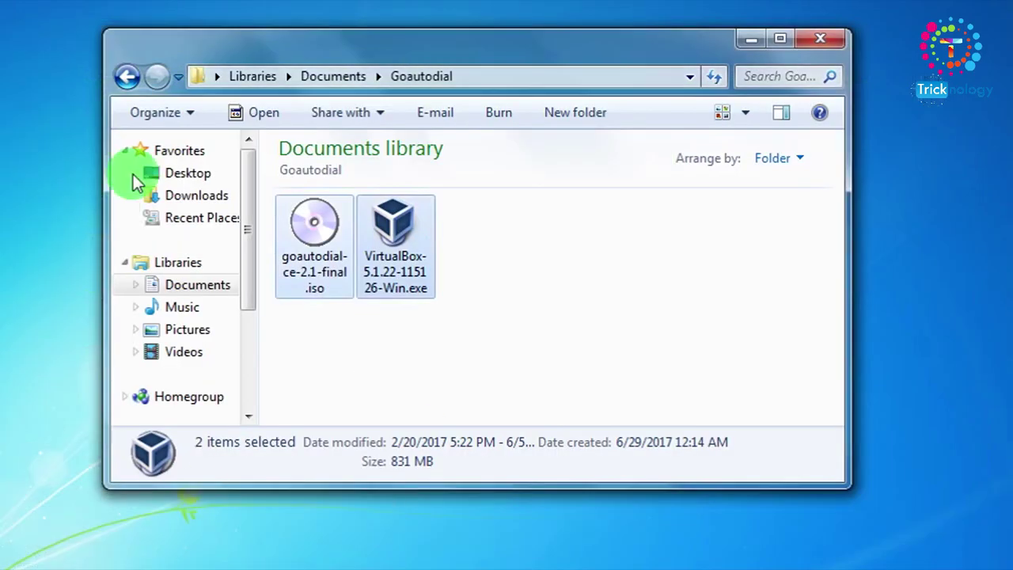
- Check the Goautodial documents folder for goautodial-ce-2.1-final.iso and the VirtualBox-5.1.22-115126-Win.exe installer
{"action": "left_click", "coordinate": [445, 309]}
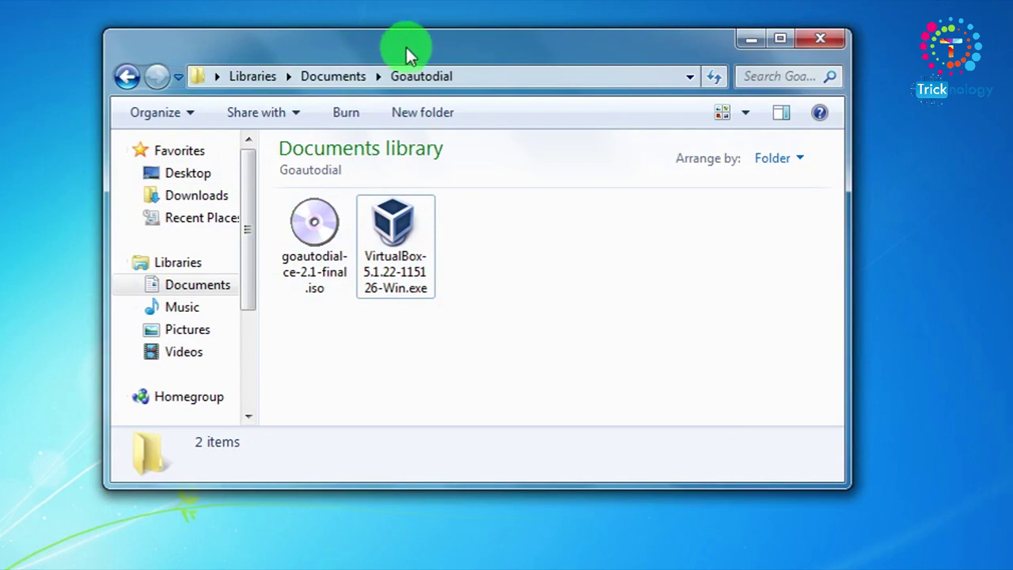
{"action": "left_click_drag", "start_coordinate": [407, 40], "coordinate": [333, 0]}
{"action": "left_click", "coordinate": [354, 235]}
{"action": "left_click", "coordinate": [239, 229]}
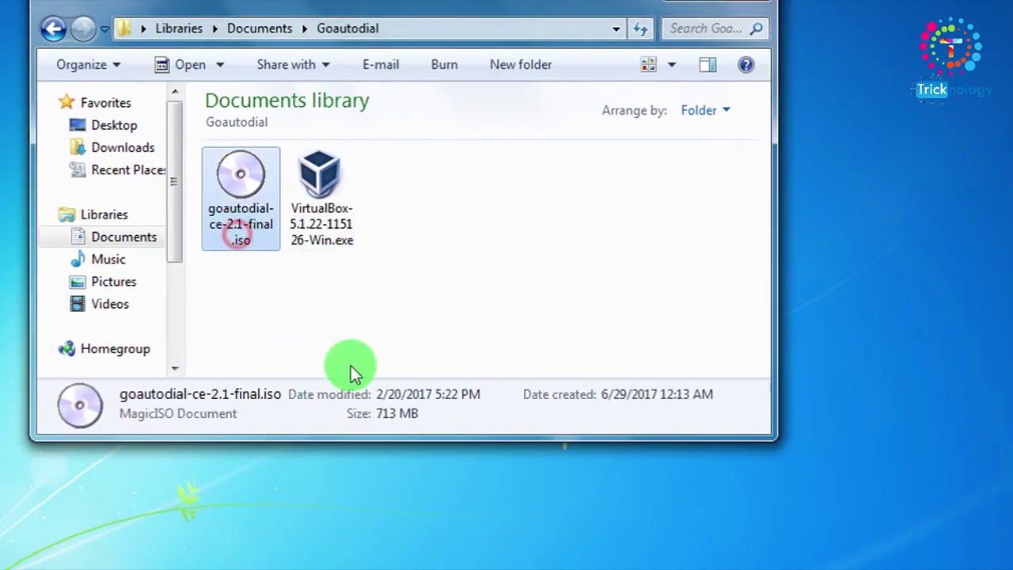
{"action": "left_click", "coordinate": [317, 226]}
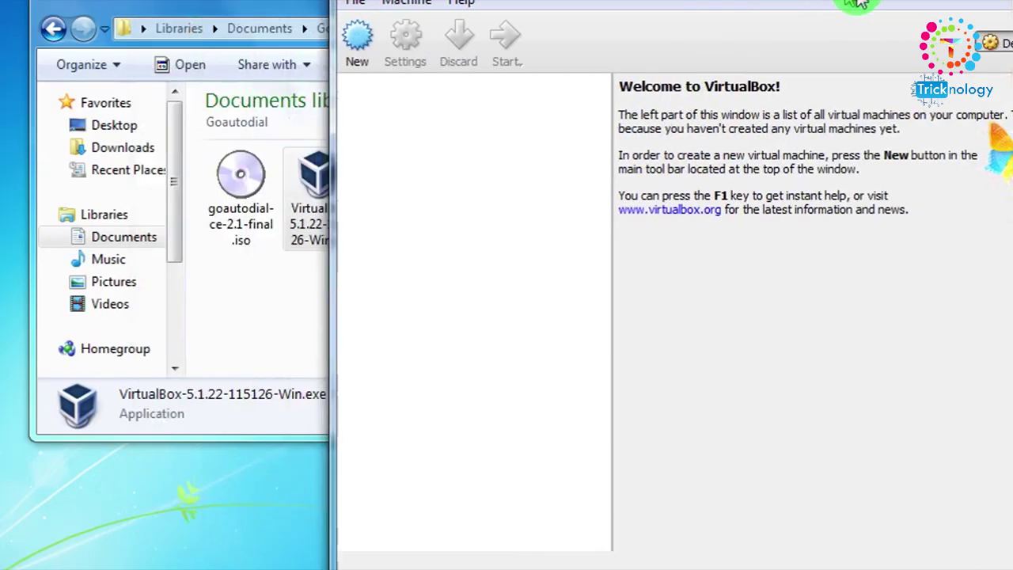
- Begin a new virtual machine in VirtualBox Manager, named Goautodial, with Linux as its operating system type
{"action": "left_click_drag", "start_coordinate": [854, 3], "coordinate": [815, 31]}
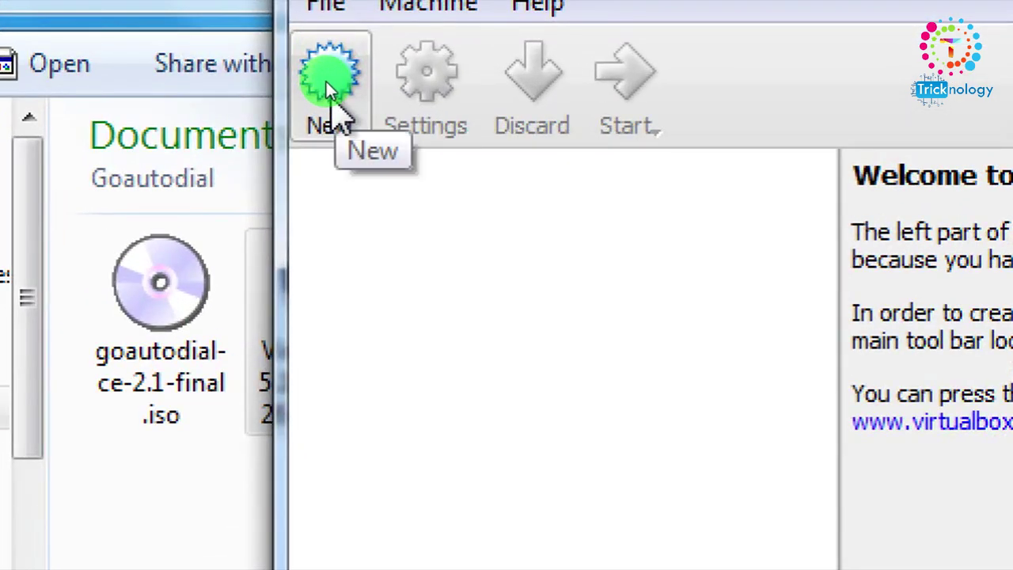
{"action": "left_click", "coordinate": [328, 83]}
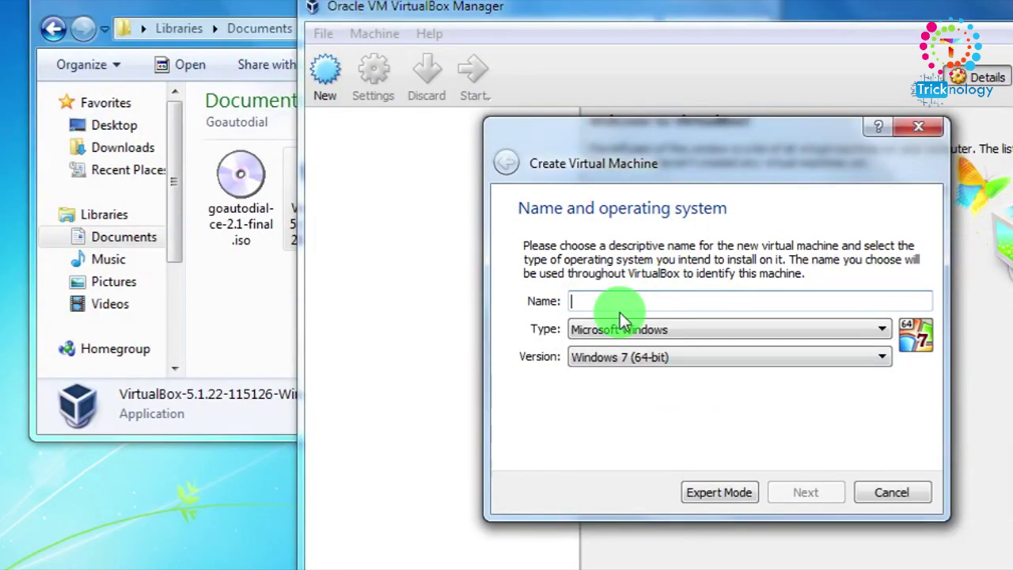
{"action": "left_click", "coordinate": [607, 297]}
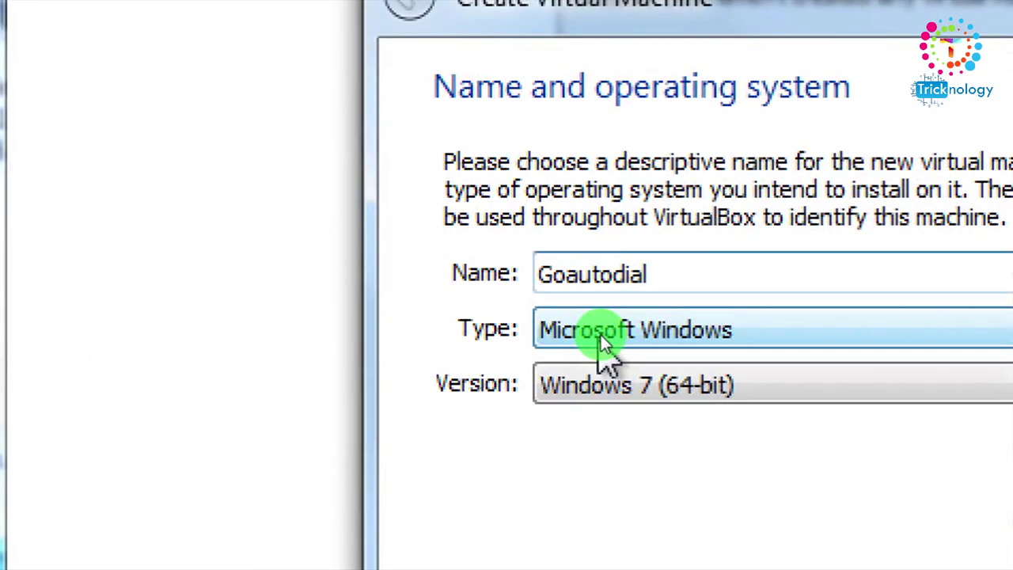
{"action": "left_click", "coordinate": [600, 334]}
{"action": "left_click", "coordinate": [599, 389]}
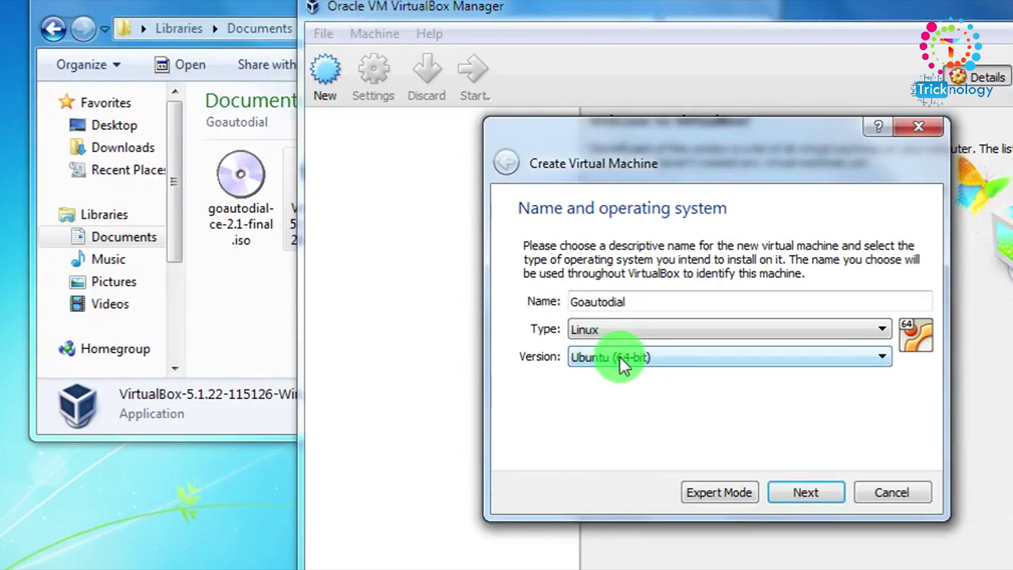
- Set the virtual machine's version to Red Hat (64-bit) and continue to the memory size
{"action": "left_click", "coordinate": [625, 385]}
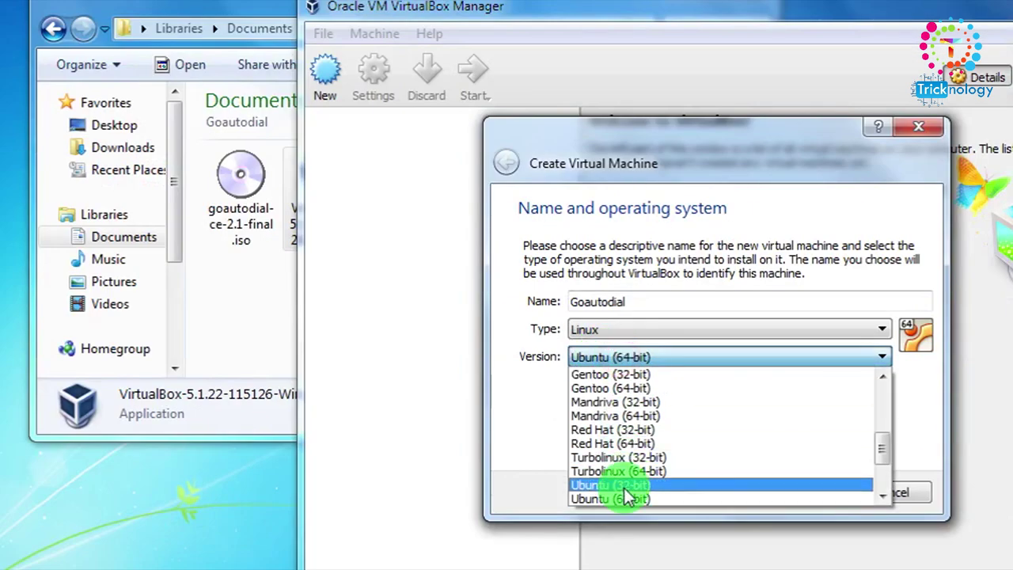
{"action": "scroll", "coordinate": [647, 431], "scroll_direction": "up", "scroll_amount": 1}
{"action": "scroll", "coordinate": [645, 432], "scroll_direction": "up", "scroll_amount": 4}
{"action": "scroll", "coordinate": [643, 431], "scroll_direction": "down", "scroll_amount": 4}
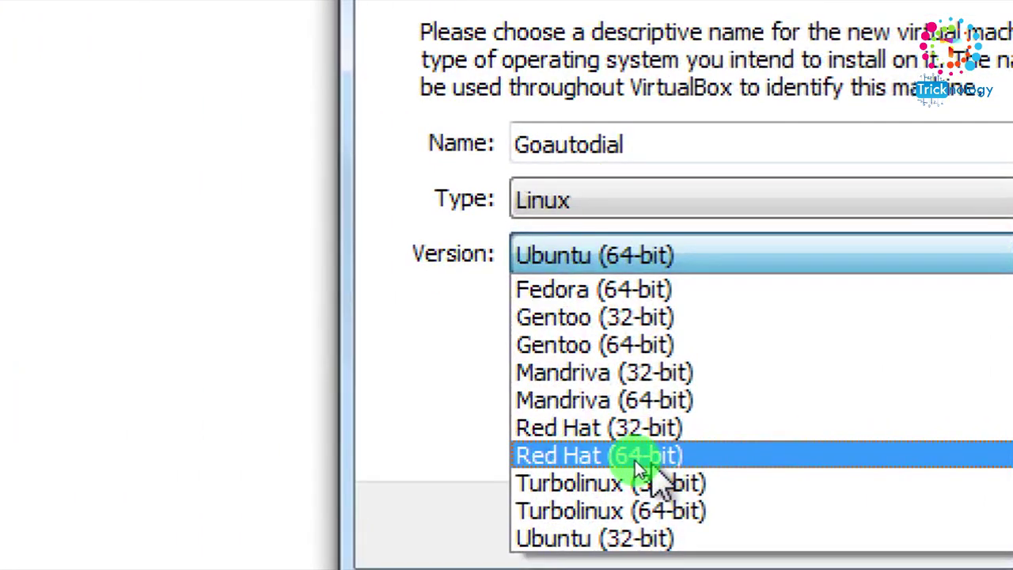
{"action": "left_click", "coordinate": [625, 456]}
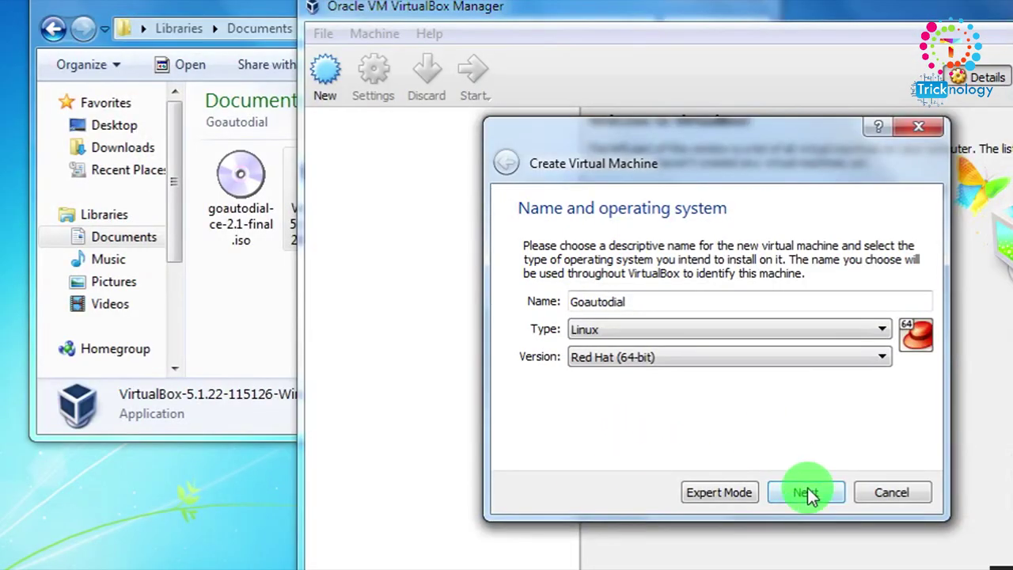
{"action": "left_click", "coordinate": [808, 494]}
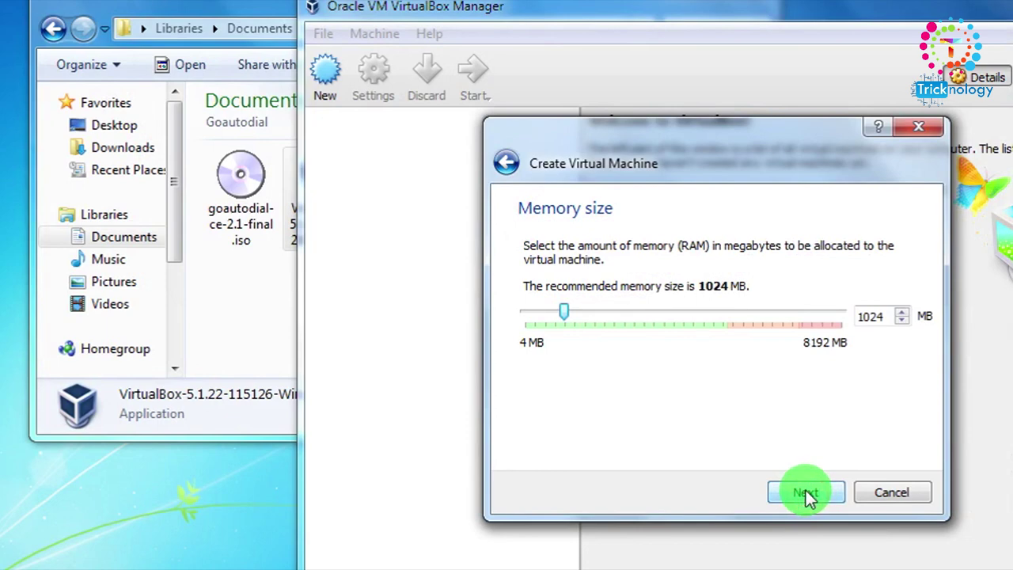
- Allocate 1716 MB of memory and create a new VDI virtual hard disk for the machine, keeping the default options
{"action": "left_click_drag", "start_coordinate": [568, 319], "coordinate": [592, 326]}
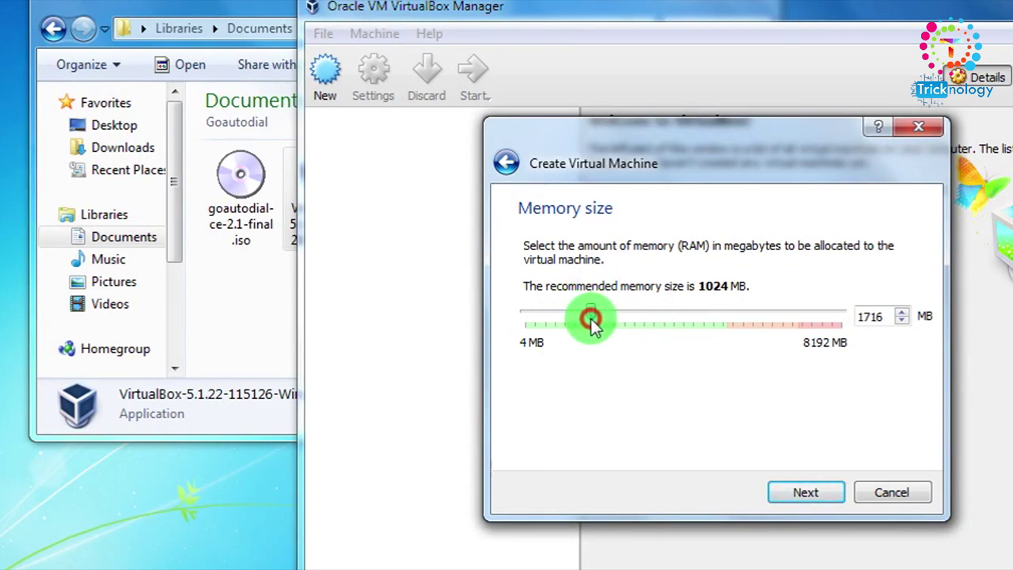
{"action": "left_click", "coordinate": [805, 494]}
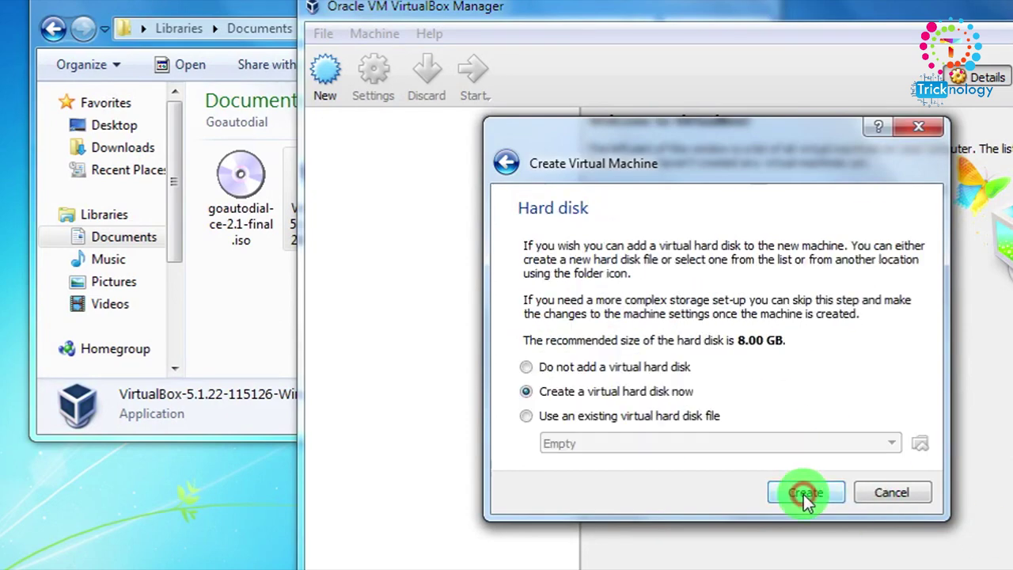
{"action": "left_click", "coordinate": [794, 485]}
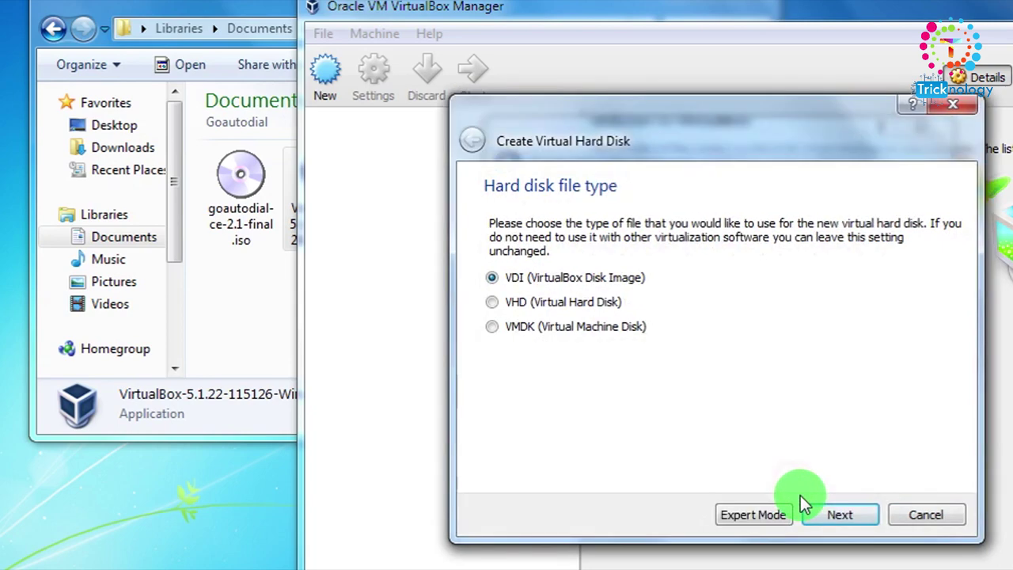
{"action": "left_click", "coordinate": [823, 513]}
{"action": "left_click", "coordinate": [825, 514]}
{"action": "left_click", "coordinate": [825, 513]}
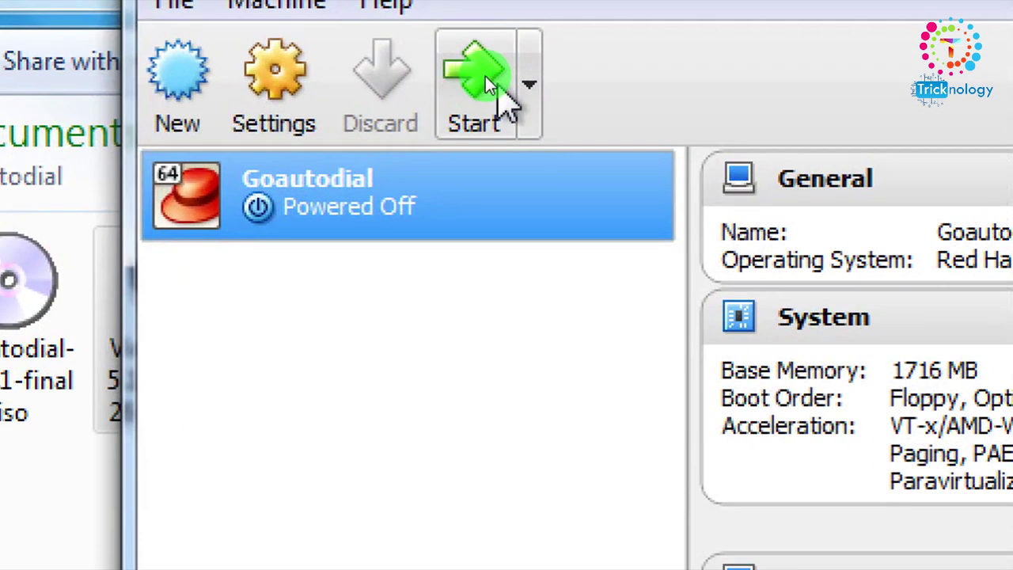
- Start the Goautodial virtual machine and open the file chooser for its start-up disk
{"action": "left_click", "coordinate": [485, 83]}
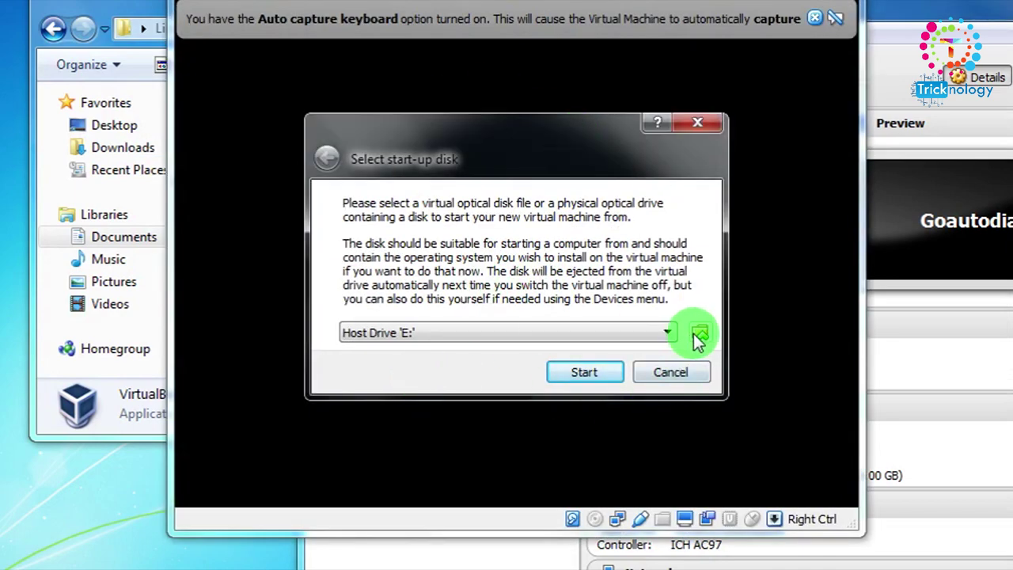
{"action": "left_click", "coordinate": [135, 68]}
{"action": "left_click", "coordinate": [240, 174]}
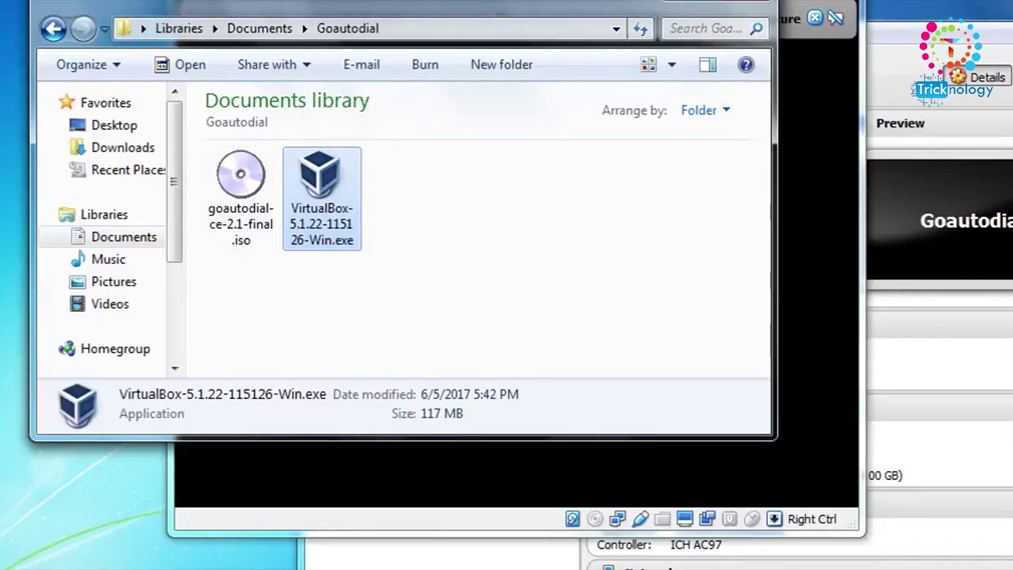
{"action": "left_click", "coordinate": [586, 52]}
{"action": "left_click", "coordinate": [697, 334]}
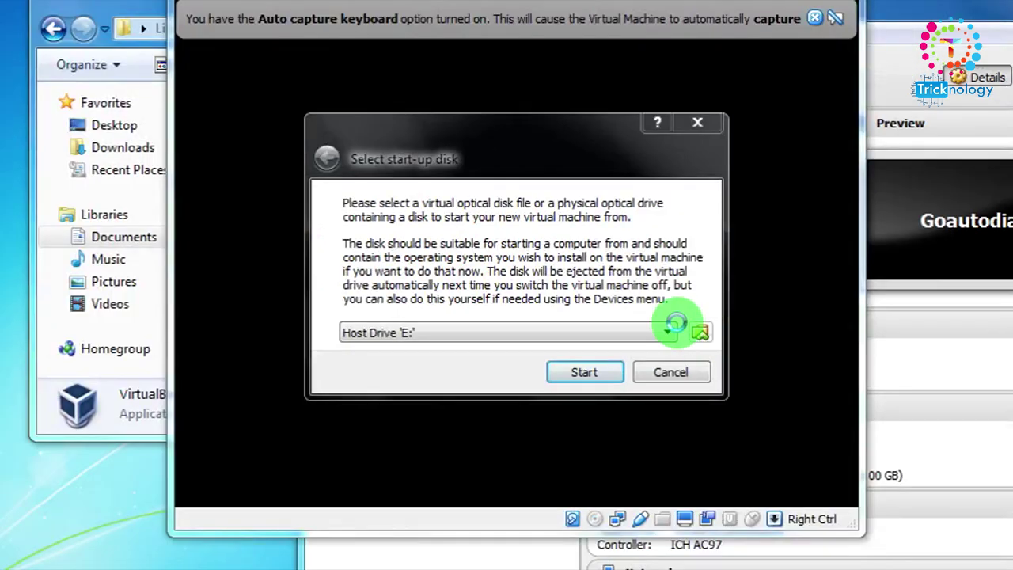
{"action": "left_click", "coordinate": [699, 332]}
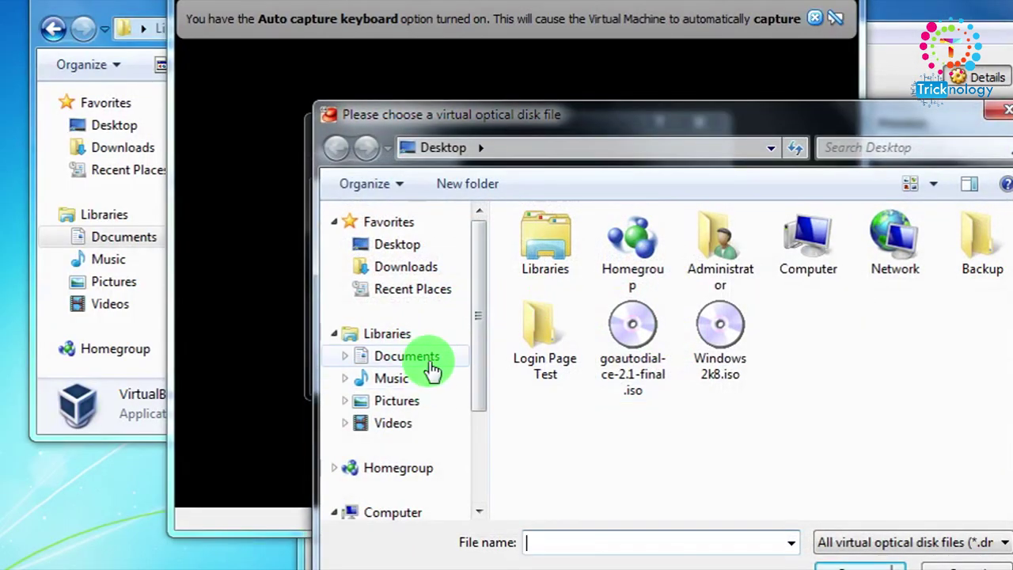
- Copy the Goautodial documents folder's path and go to that folder in the virtual optical disk file chooser
{"action": "left_click", "coordinate": [334, 27]}
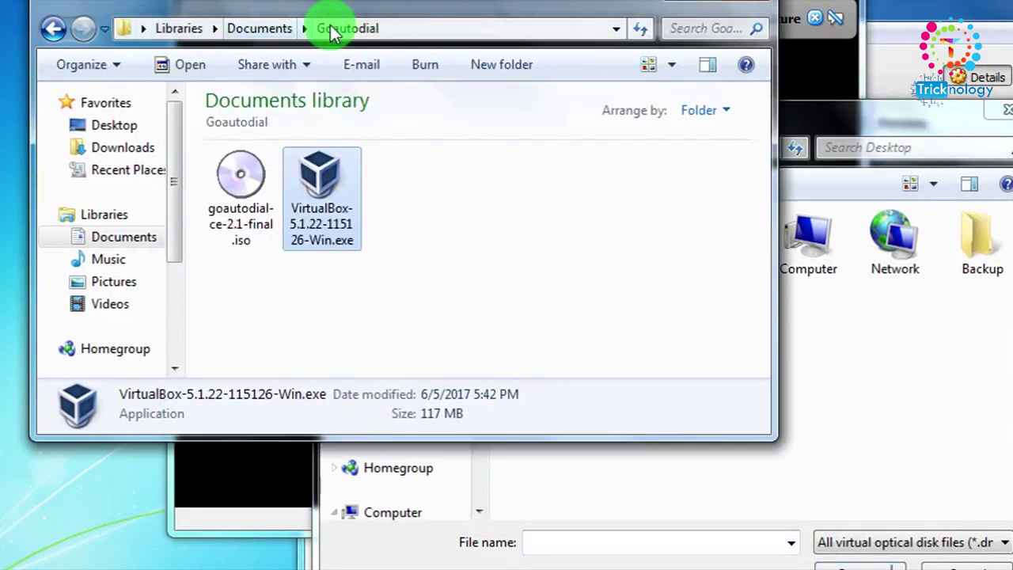
{"action": "left_click", "coordinate": [430, 27]}
{"action": "right_click", "coordinate": [429, 32]}
{"action": "left_click", "coordinate": [522, 113]}
{"action": "left_click", "coordinate": [836, 109]}
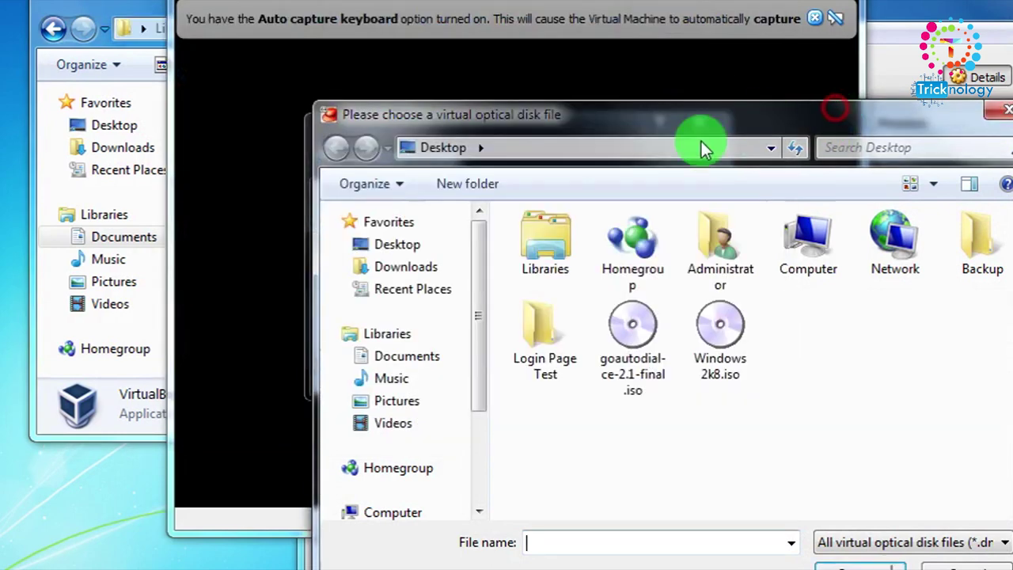
{"action": "left_click", "coordinate": [620, 150]}
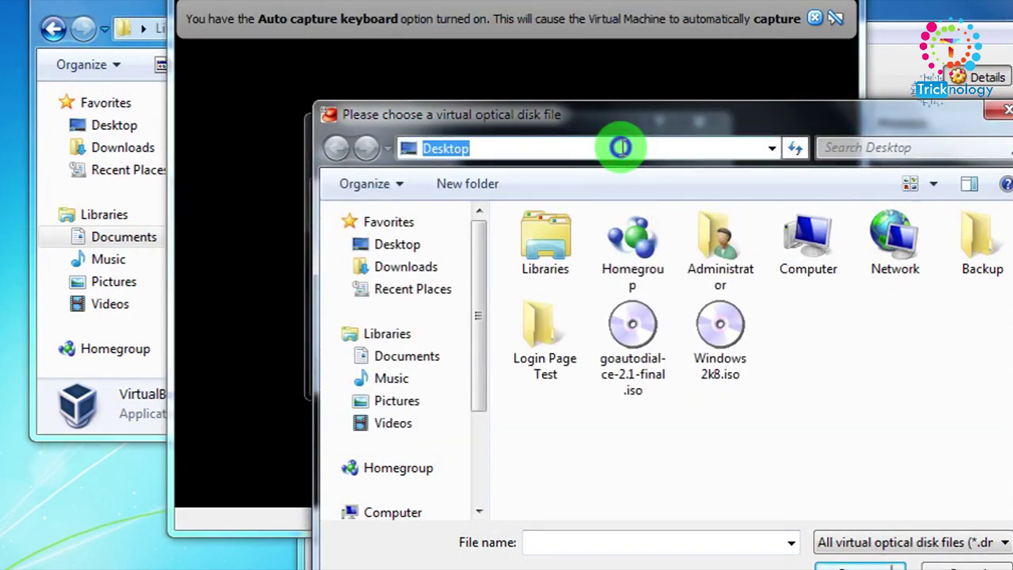
{"action": "right_click", "coordinate": [622, 147]}
{"action": "left_click", "coordinate": [732, 239]}
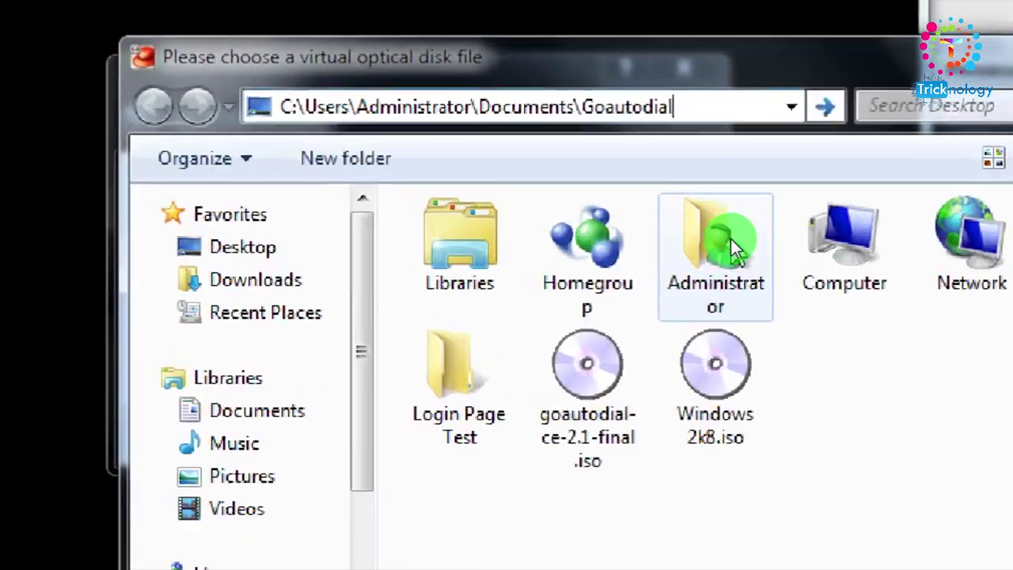
{"action": "key", "text": "Return"}
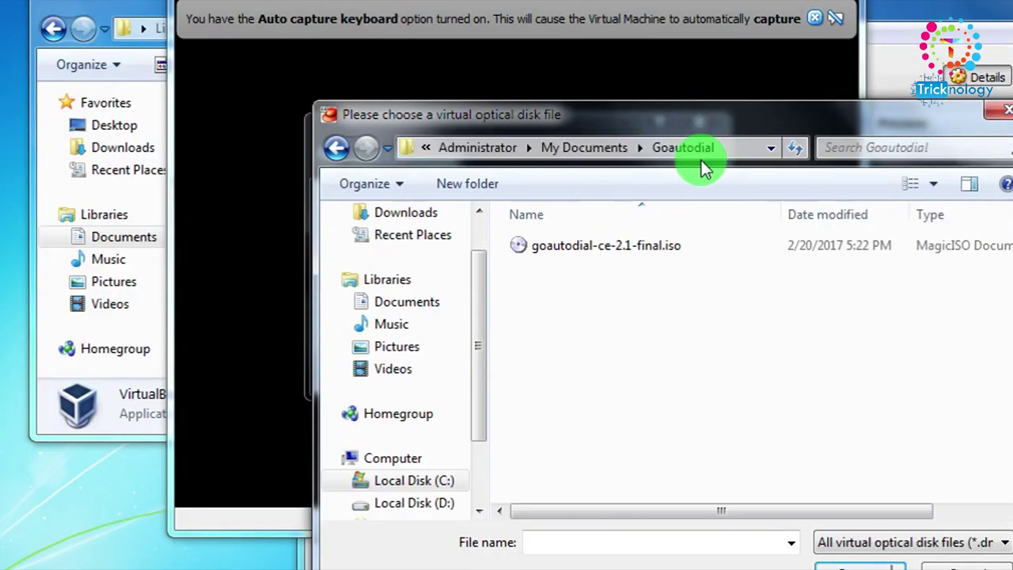
- Choose goautodial-ce-2.1-final.iso as the start-up disk and boot the virtual machine from it
{"action": "left_click", "coordinate": [672, 248]}
{"action": "left_click_drag", "start_coordinate": [595, 117], "coordinate": [763, 112]}
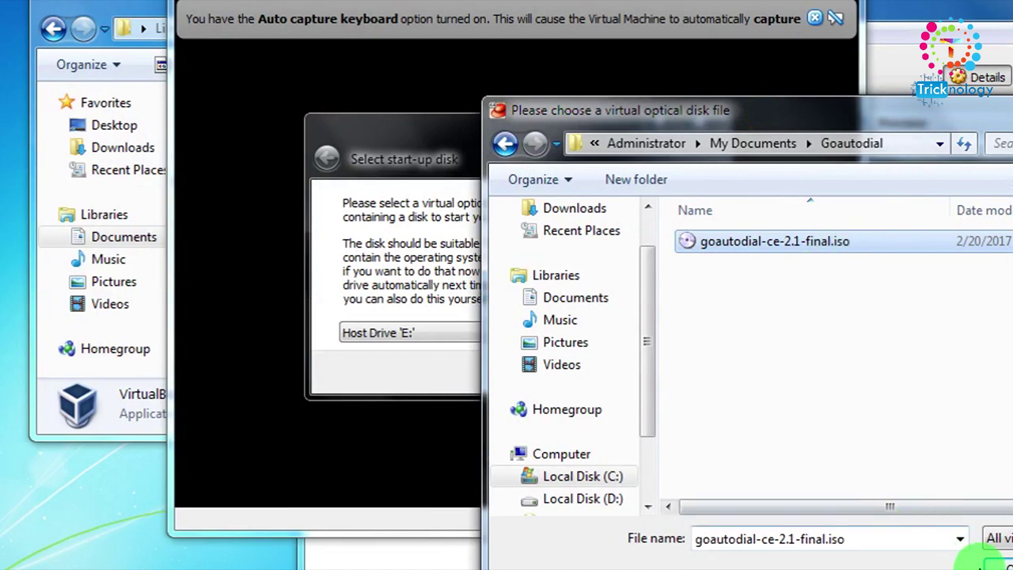
{"action": "left_click", "coordinate": [995, 565]}
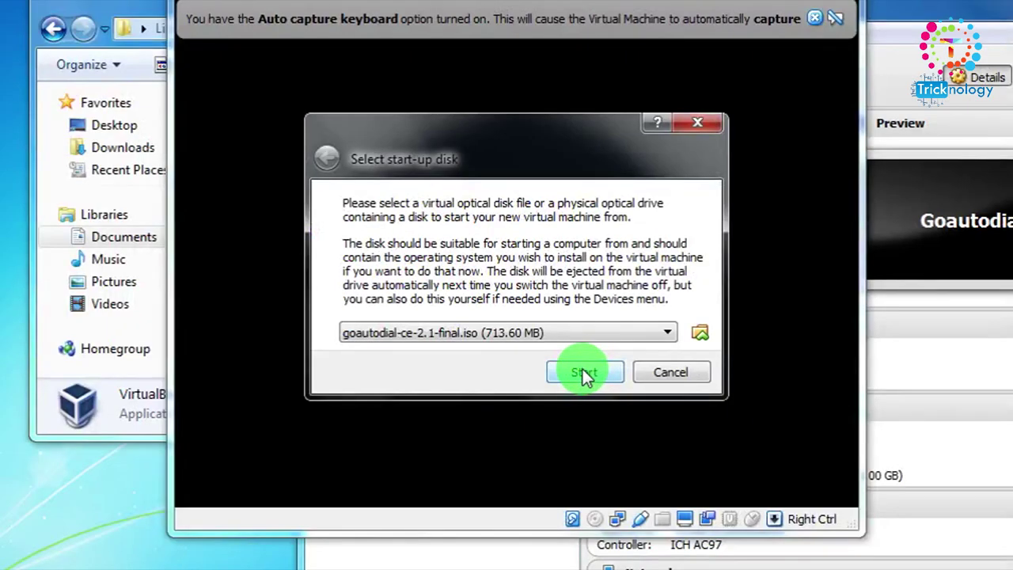
{"action": "left_click", "coordinate": [594, 380]}
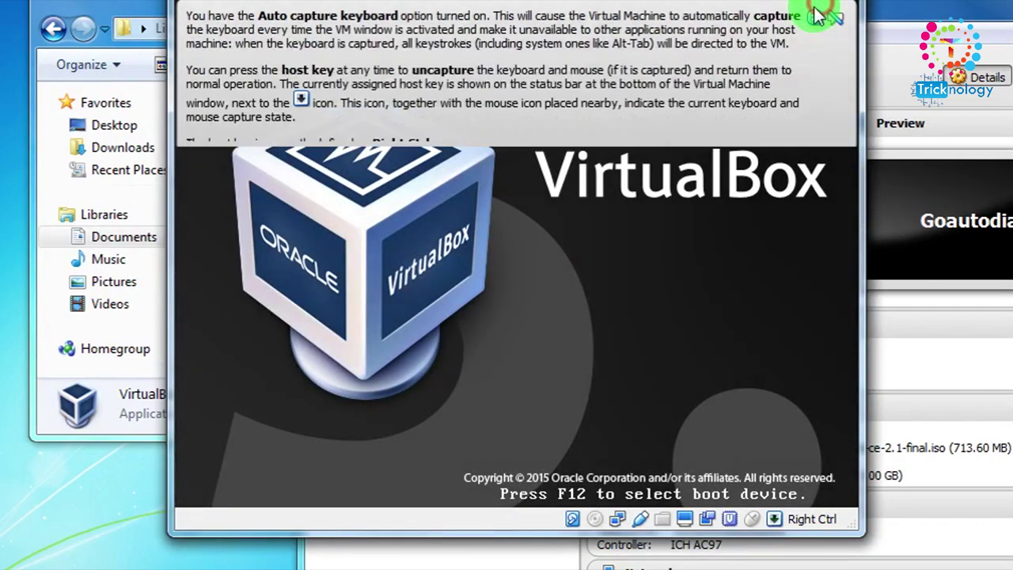
- Dismiss the keyboard capture notice, let the virtual machine capture the input, and start the default GoAutoDial installation
{"action": "left_click", "coordinate": [814, 18]}
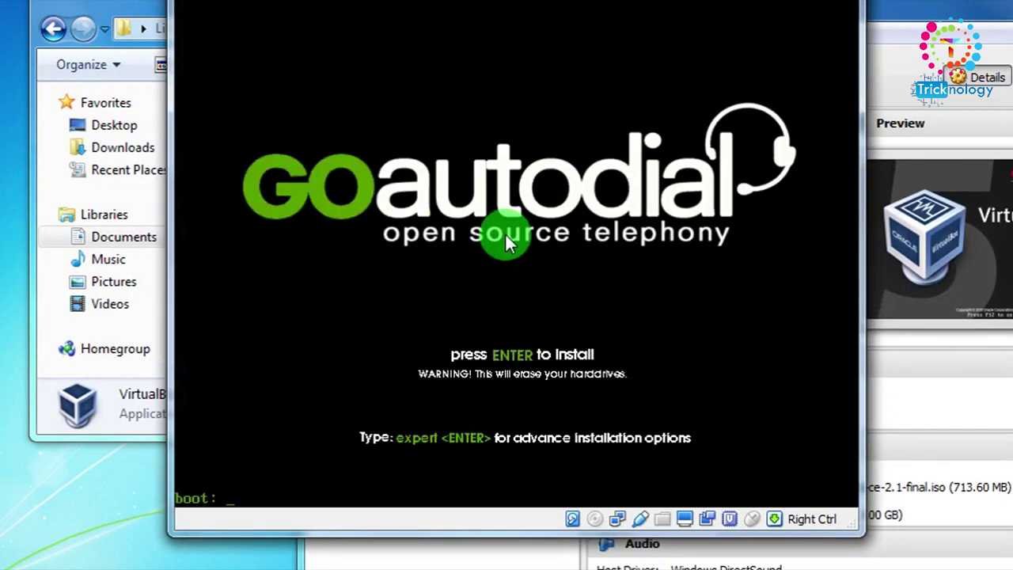
{"action": "left_click", "coordinate": [515, 281]}
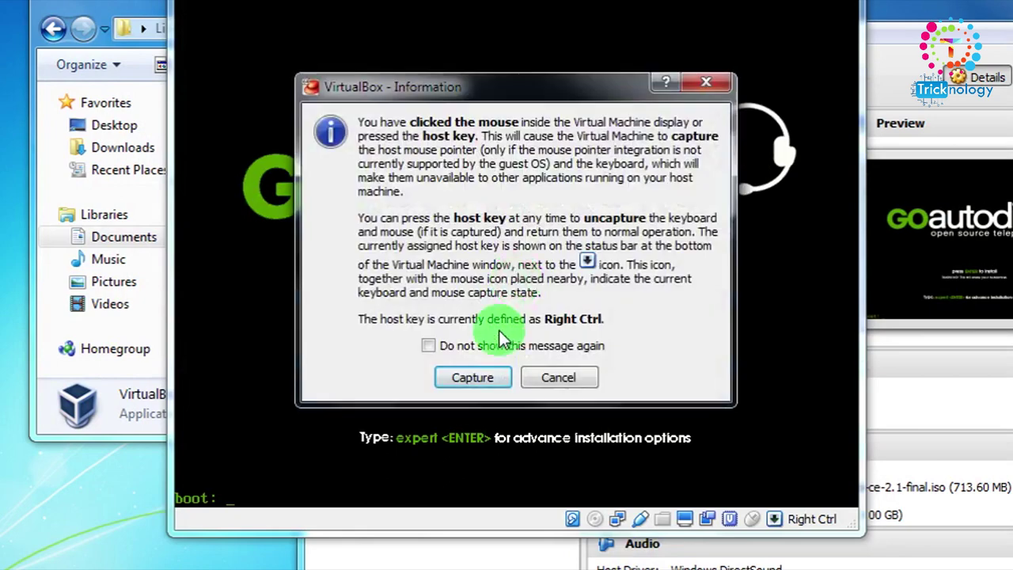
{"action": "left_click", "coordinate": [474, 377]}
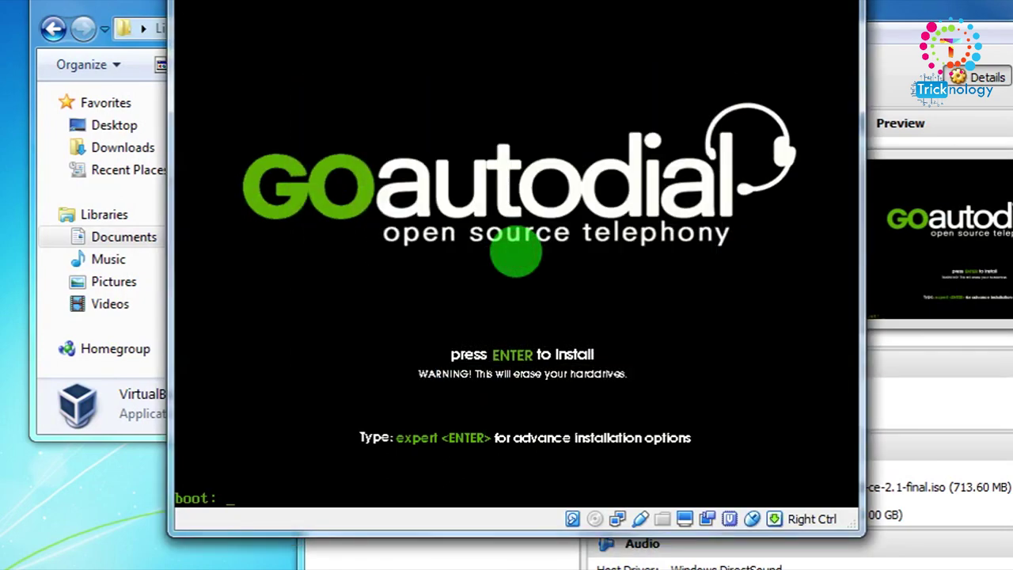
{"action": "key", "text": "Return"}
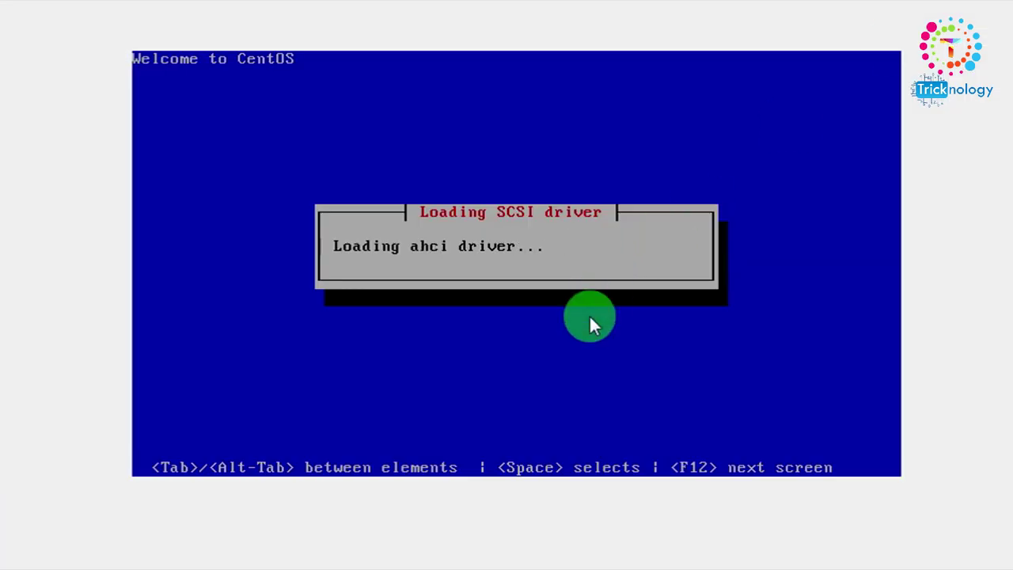
- Let the virtual machine capture the mouse during the CentOS installation and enlarge its window
{"action": "left_click", "coordinate": [546, 332]}
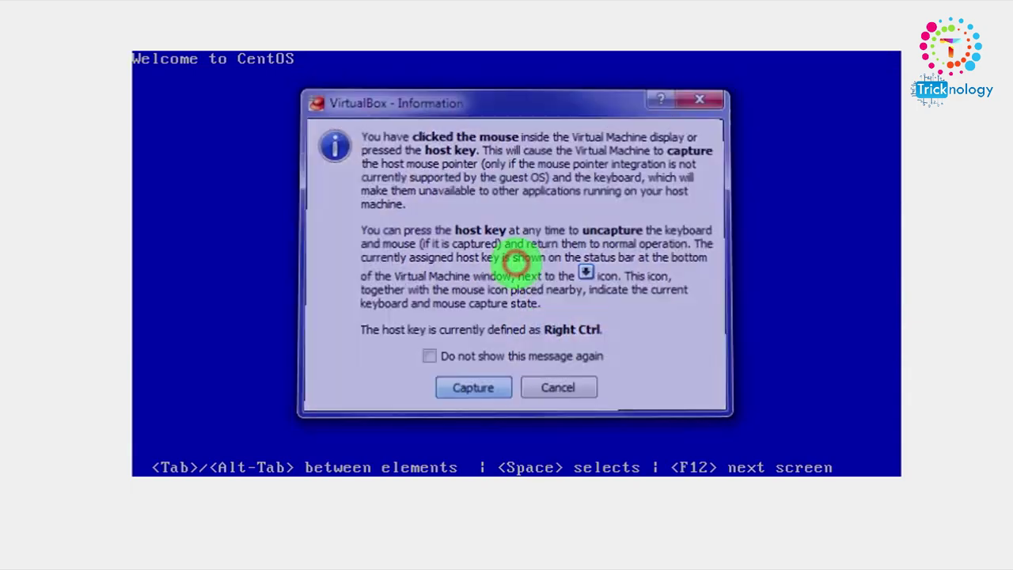
{"action": "key", "text": "Return"}
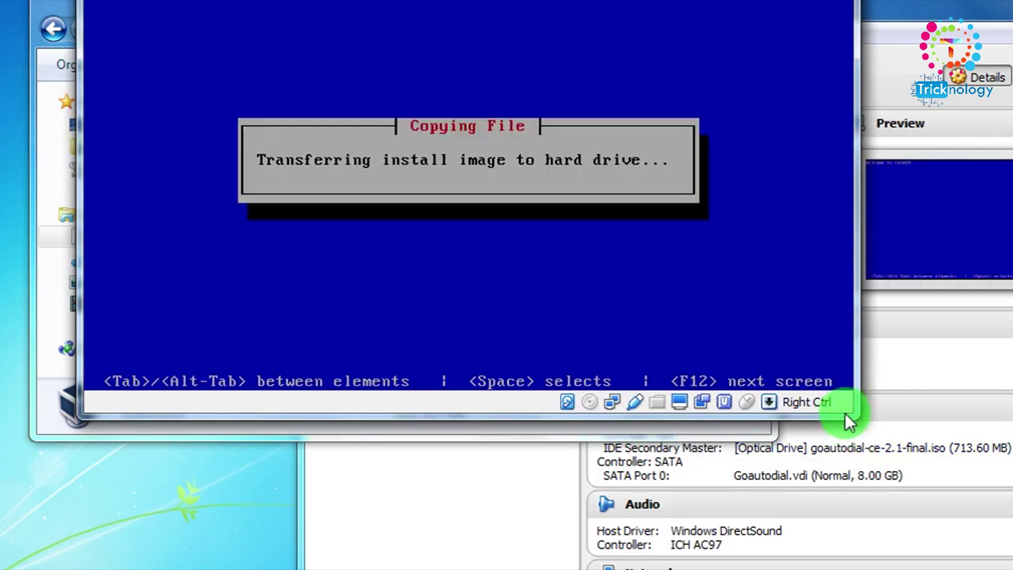
{"action": "left_click_drag", "start_coordinate": [854, 414], "coordinate": [909, 452]}
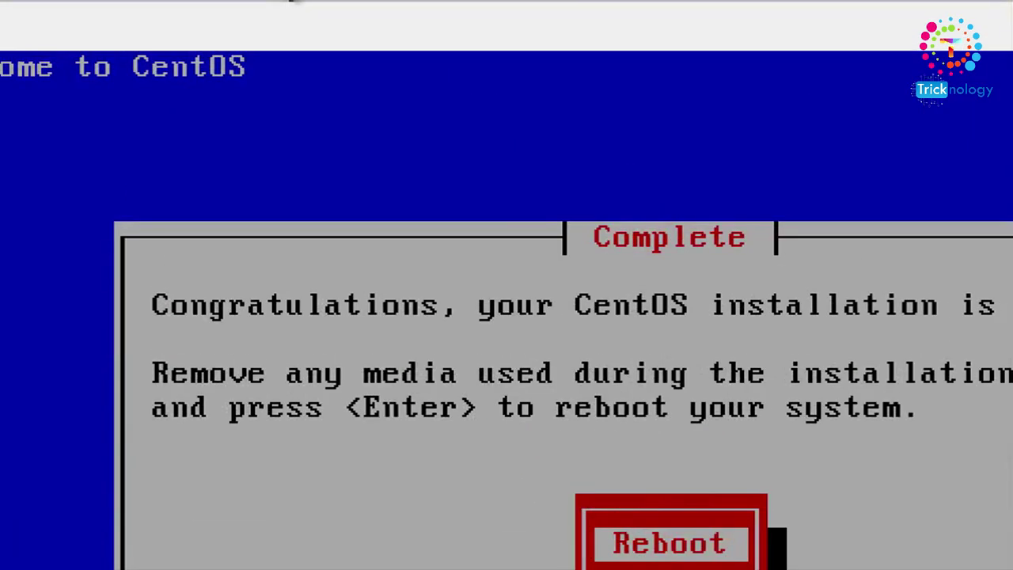
- Eject goautodial-ce-2.1-final.iso from the virtual optical drive and check the drive's disk list
{"action": "left_click", "coordinate": [280, 0]}
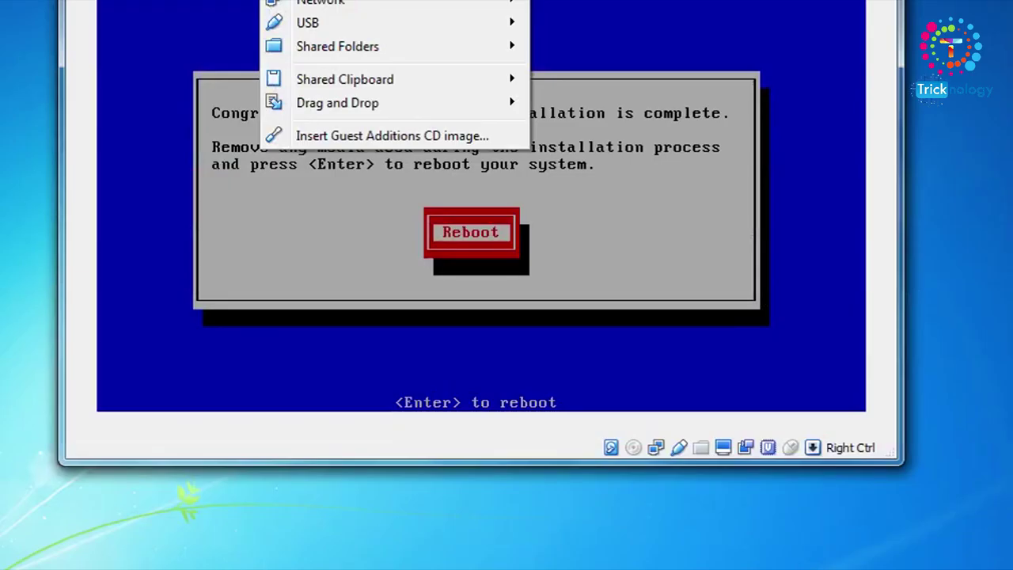
{"action": "mouse_move", "coordinate": [332, 0]}
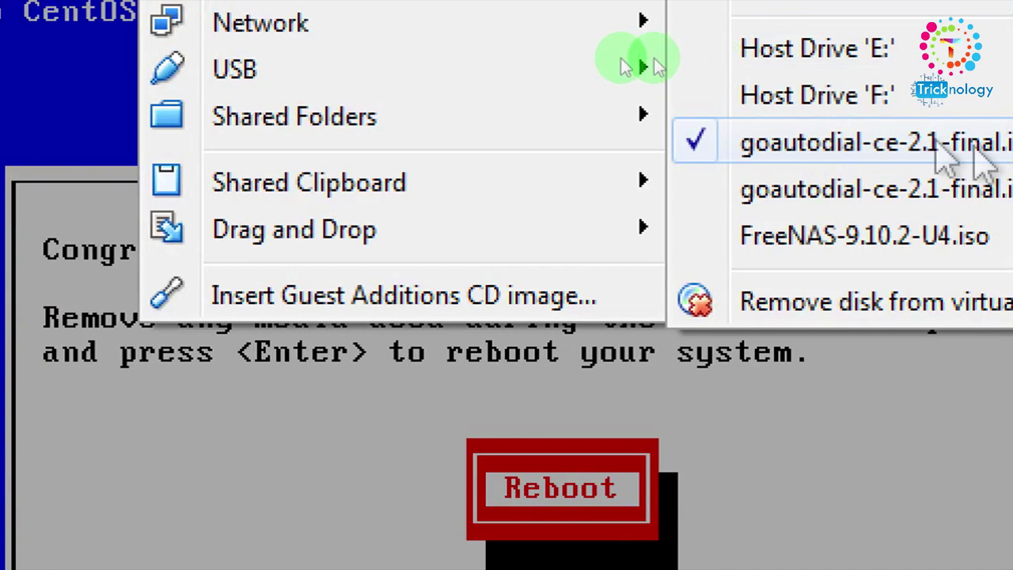
{"action": "left_click", "coordinate": [753, 149]}
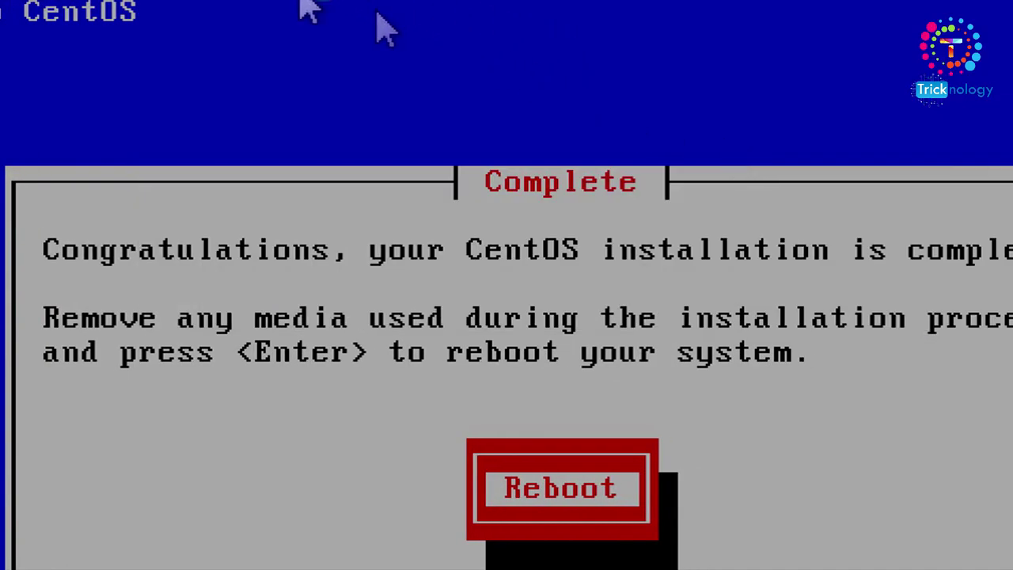
{"action": "left_click", "coordinate": [317, 1]}
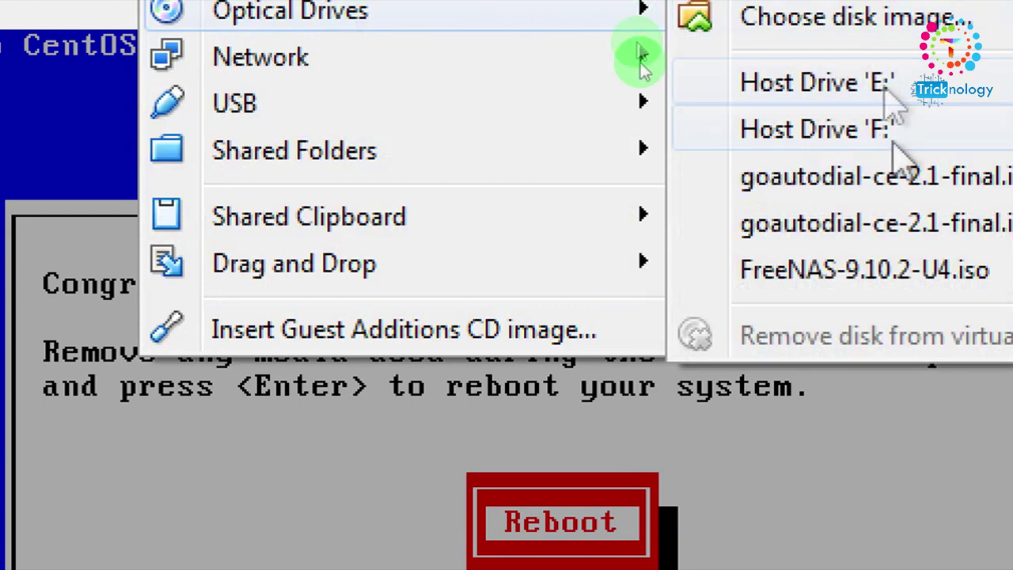
{"action": "mouse_move", "coordinate": [588, 11]}
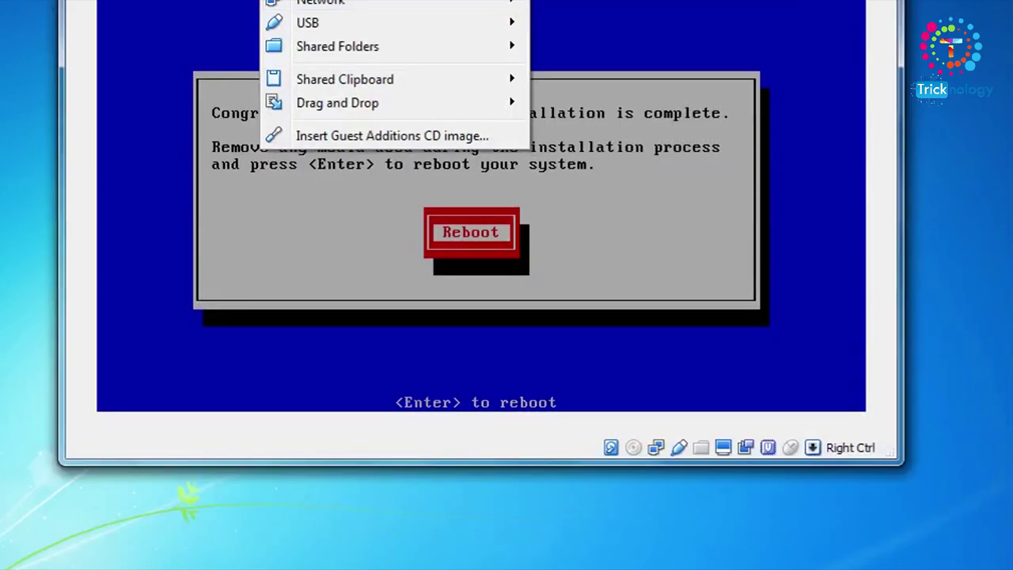
{"action": "left_click", "coordinate": [531, 86]}
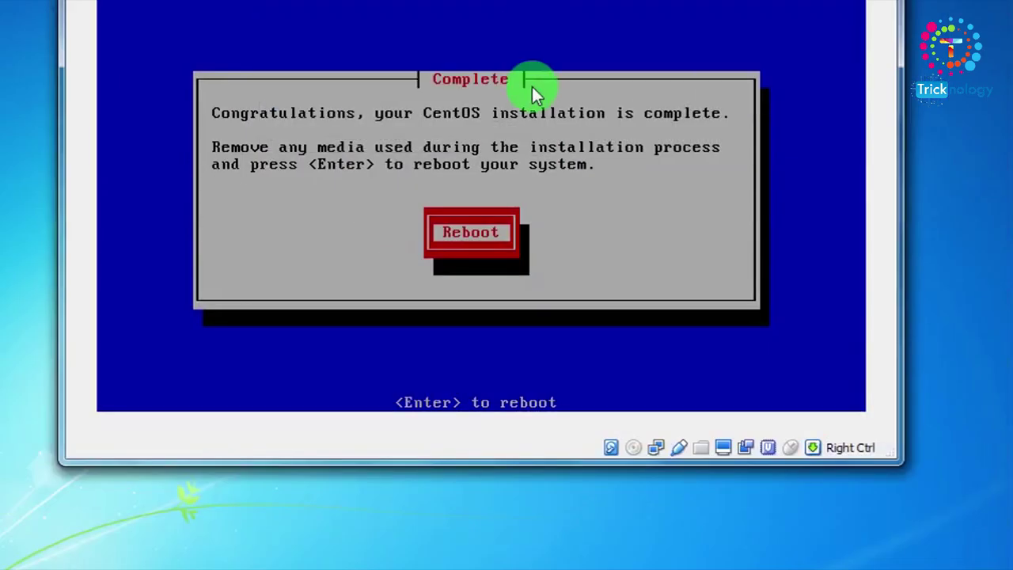
- Reboot the installed system and boot the GoAutoDial (2.6.18-238.9.1.el5.goPAE) entry from the boot list
{"action": "left_click", "coordinate": [565, 147]}
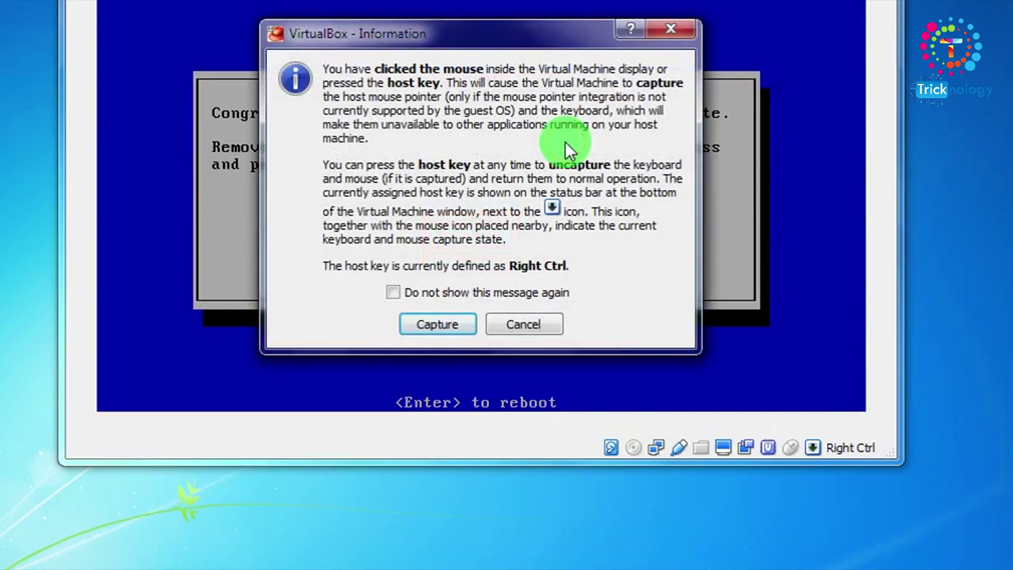
{"action": "left_click", "coordinate": [466, 320]}
{"action": "key", "text": "Return"}
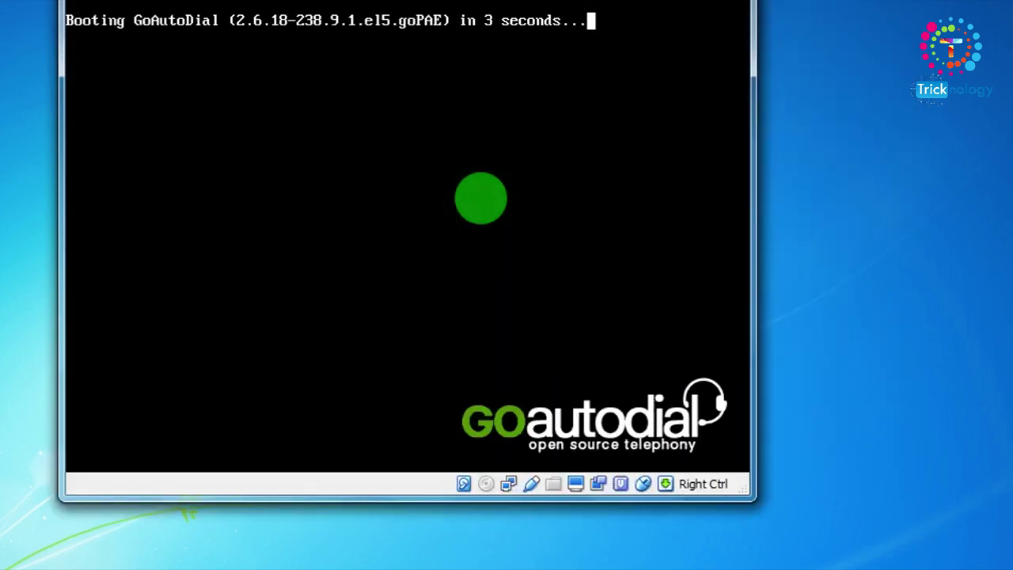
{"action": "key", "text": "Escape"}
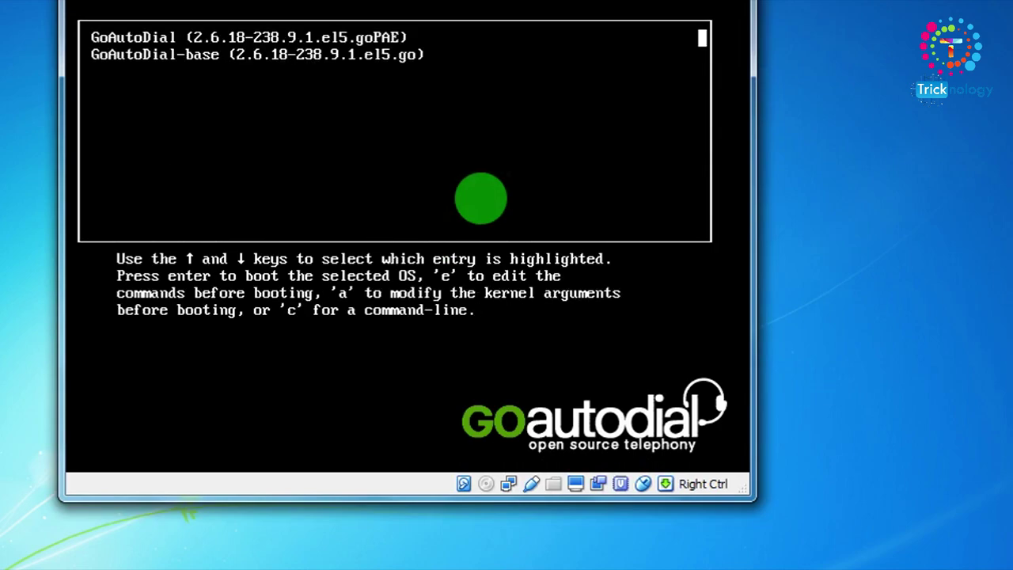
{"action": "key", "text": "Return"}
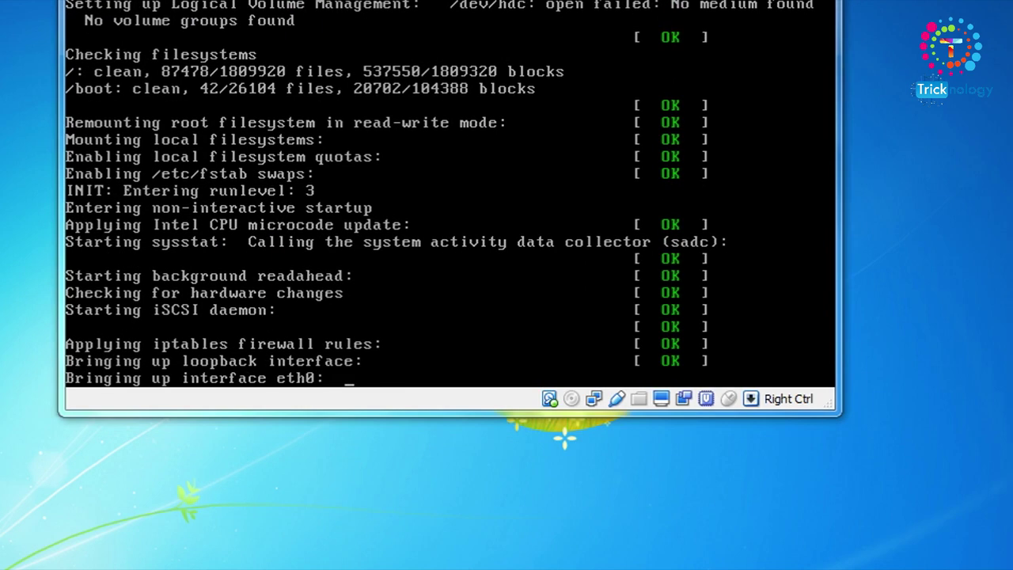
- Attach network adapter 1 of the Goautodial machine to a Host-only Adapter using VirtualBox Host-Only Ethernet Adapter and save the settings
{"action": "mouse_move", "coordinate": [309, 549]}
{"action": "left_click", "coordinate": [261, 549]}
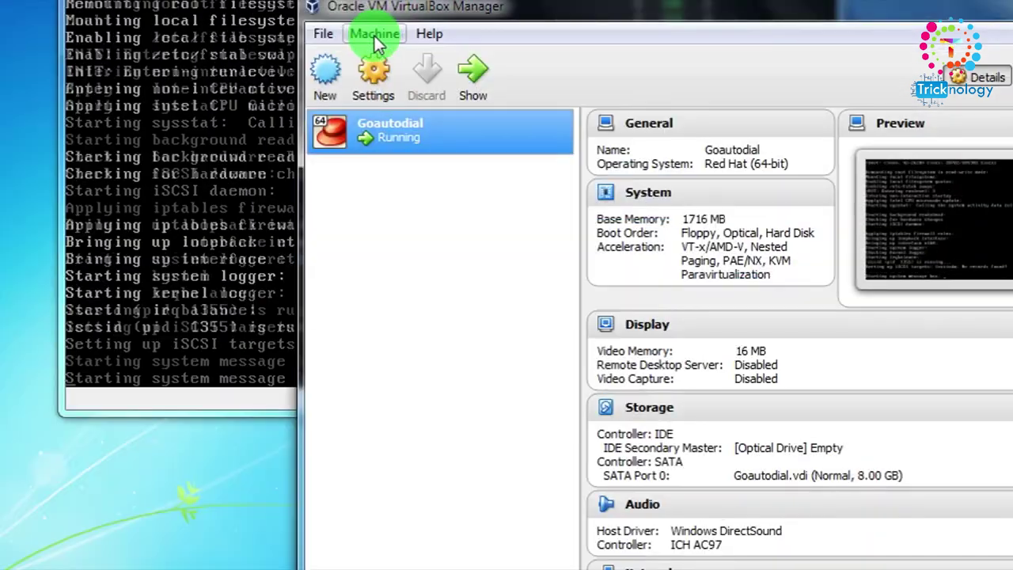
{"action": "left_click", "coordinate": [378, 38]}
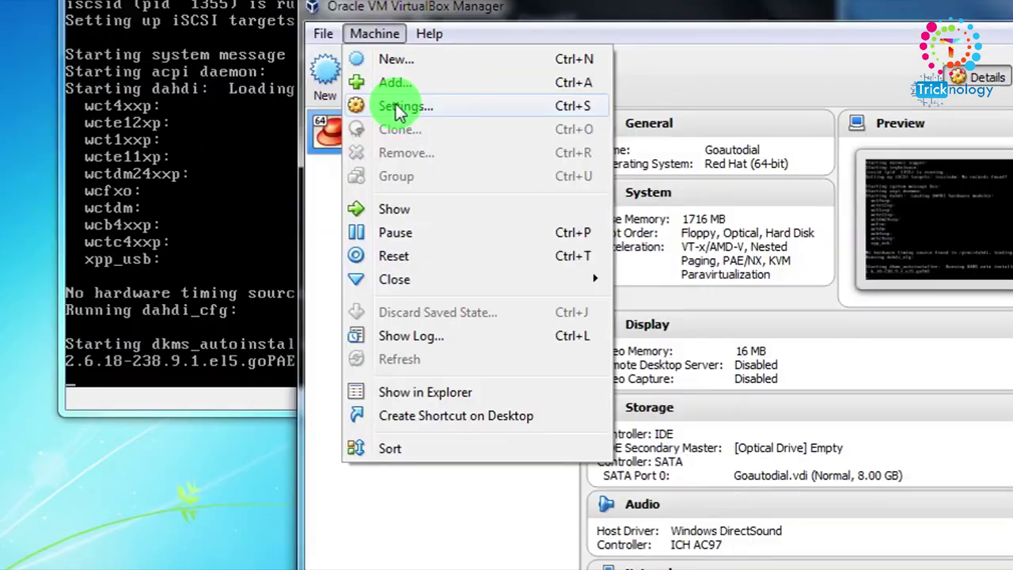
{"action": "left_click", "coordinate": [396, 107]}
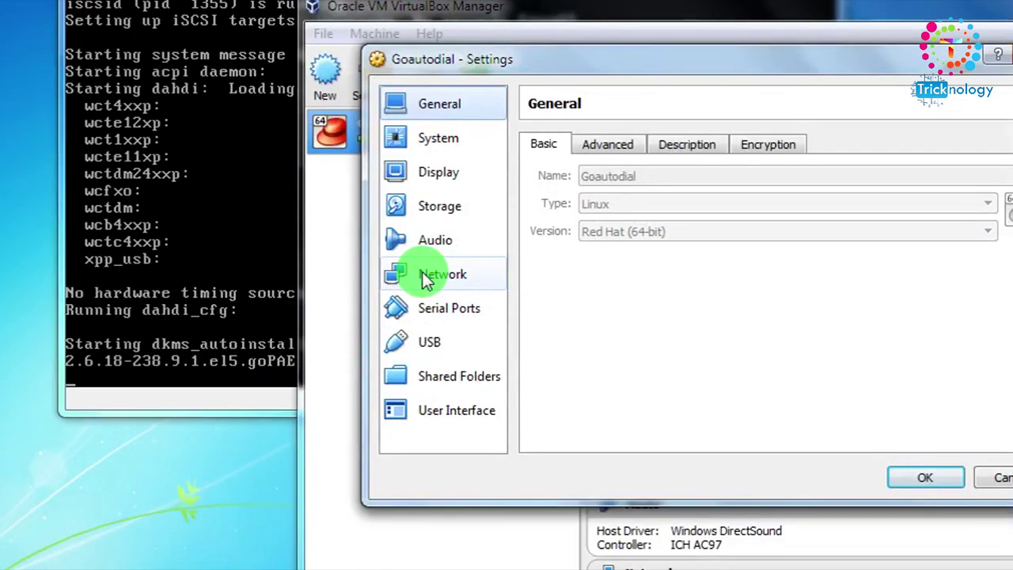
{"action": "left_click", "coordinate": [422, 269]}
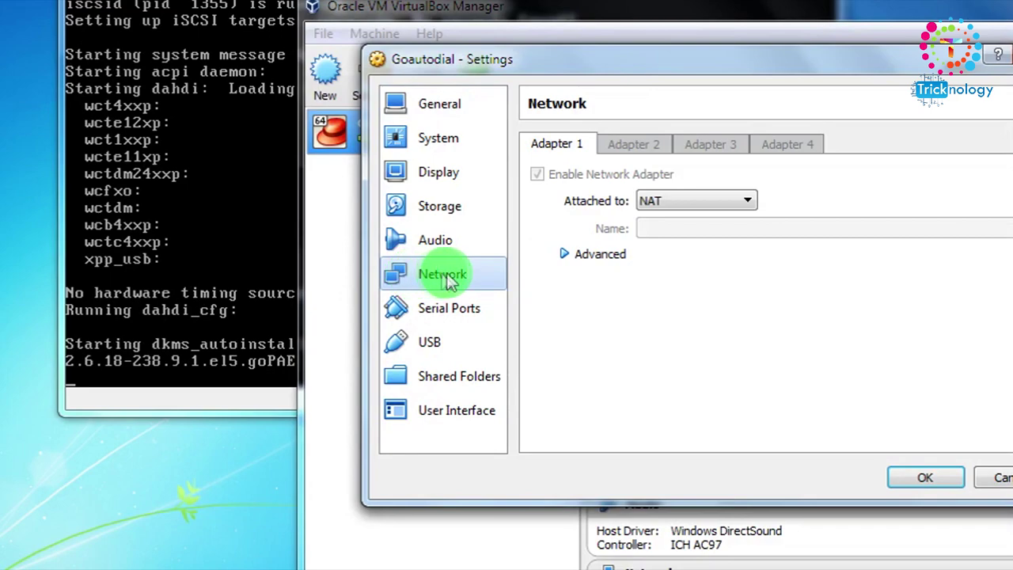
{"action": "left_click", "coordinate": [664, 200]}
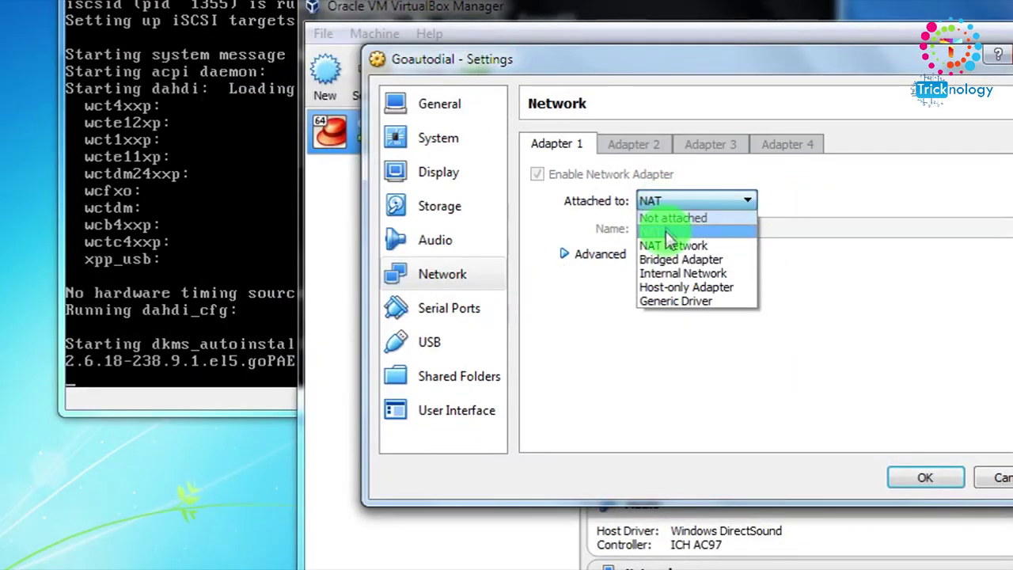
{"action": "left_click", "coordinate": [688, 288]}
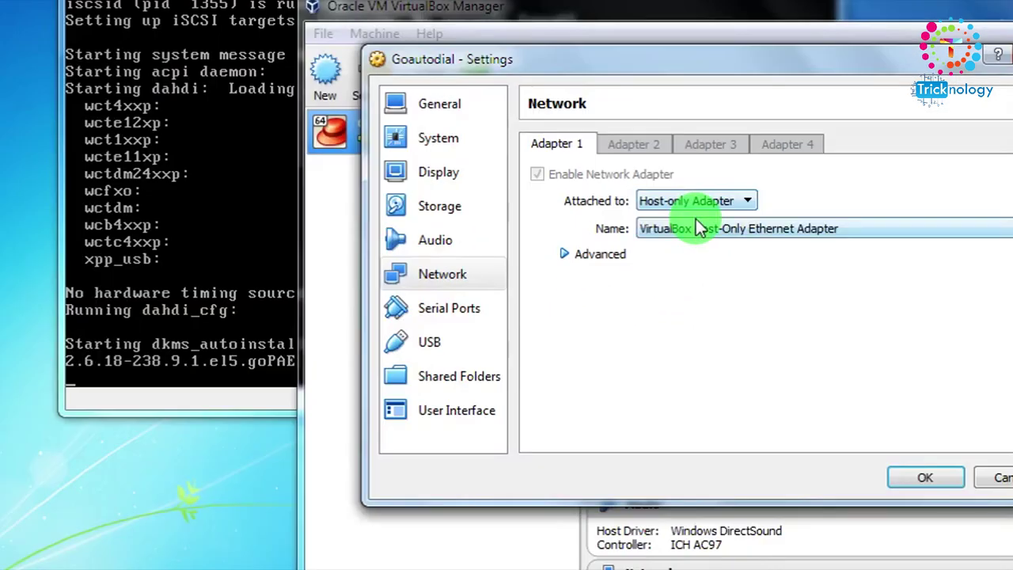
{"action": "left_click", "coordinate": [696, 228]}
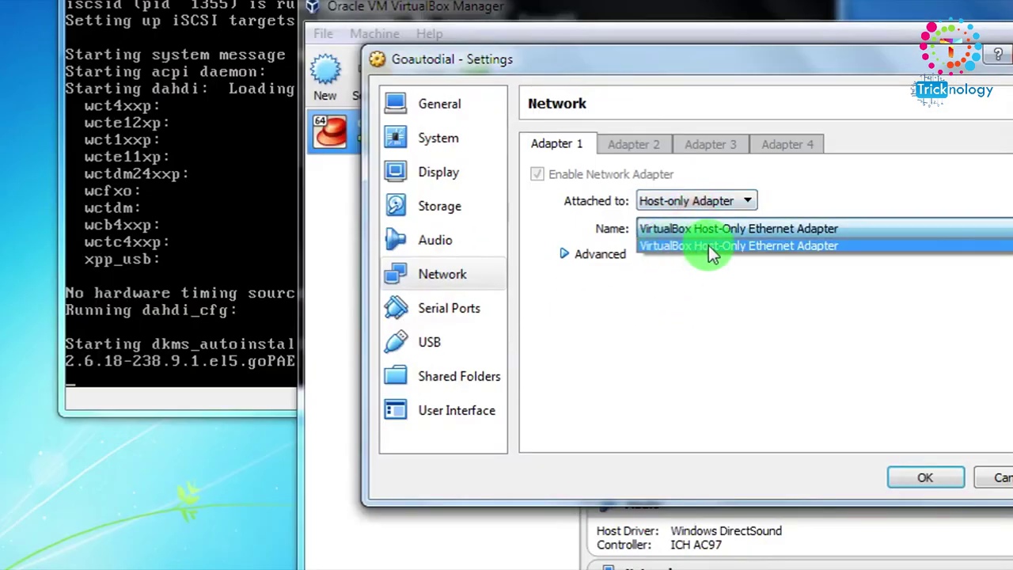
{"action": "left_click", "coordinate": [834, 250]}
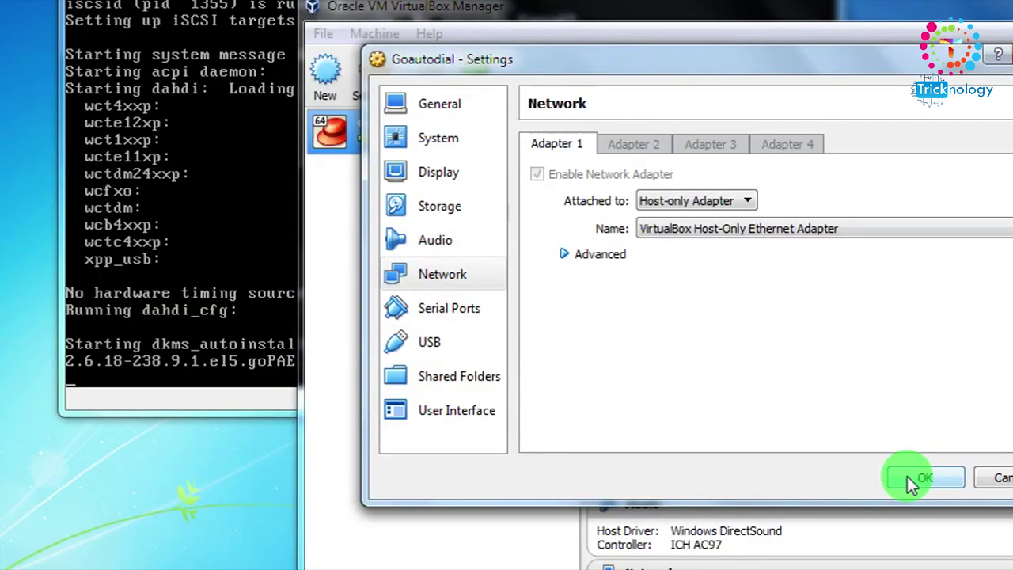
{"action": "left_click", "coordinate": [923, 478]}
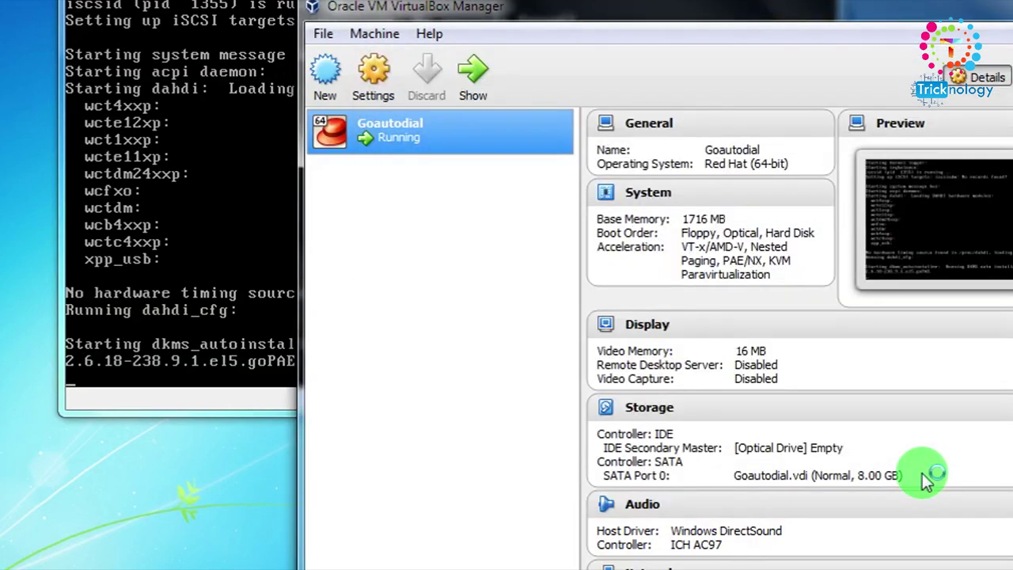
- Recheck the network adapter assignment in the Goautodial machine's settings and return to its console
{"action": "left_click", "coordinate": [404, 138]}
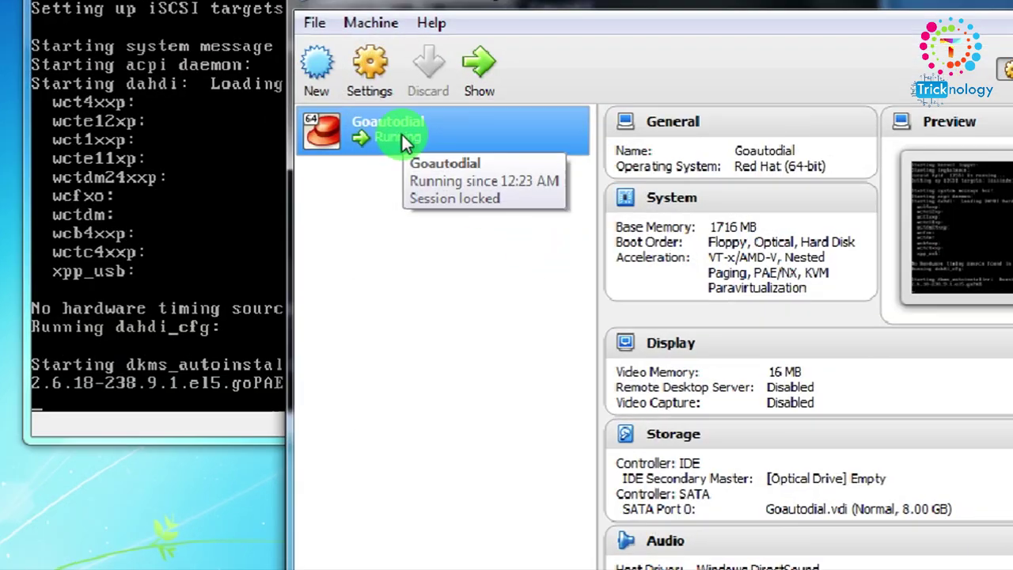
{"action": "right_click", "coordinate": [402, 138]}
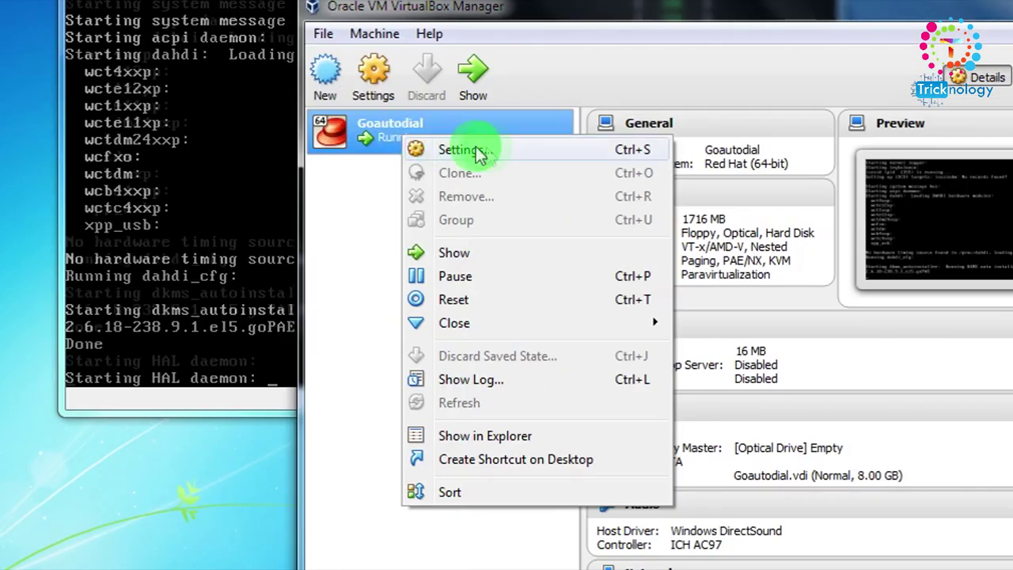
{"action": "left_click", "coordinate": [447, 151]}
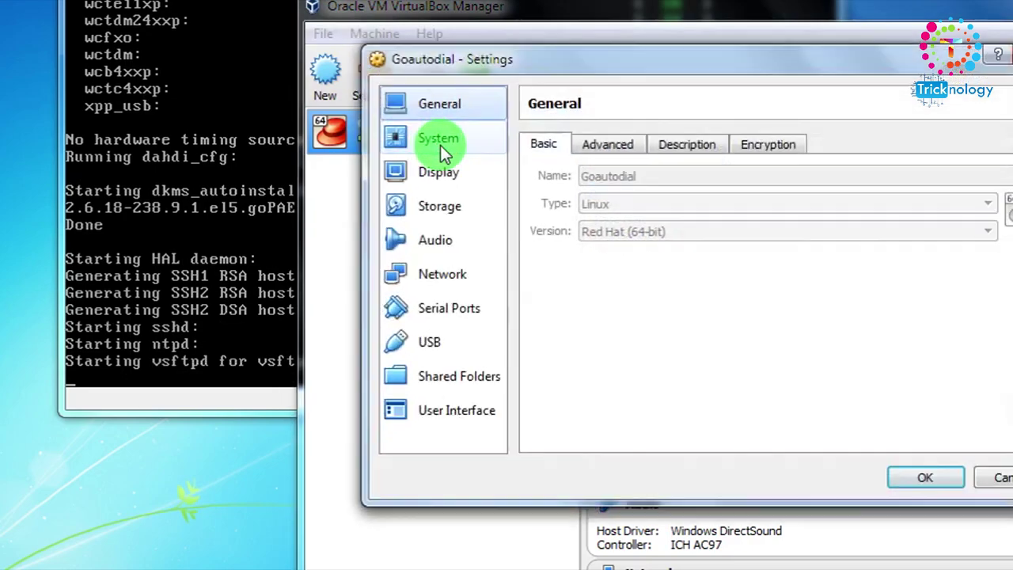
{"action": "left_click", "coordinate": [499, 272]}
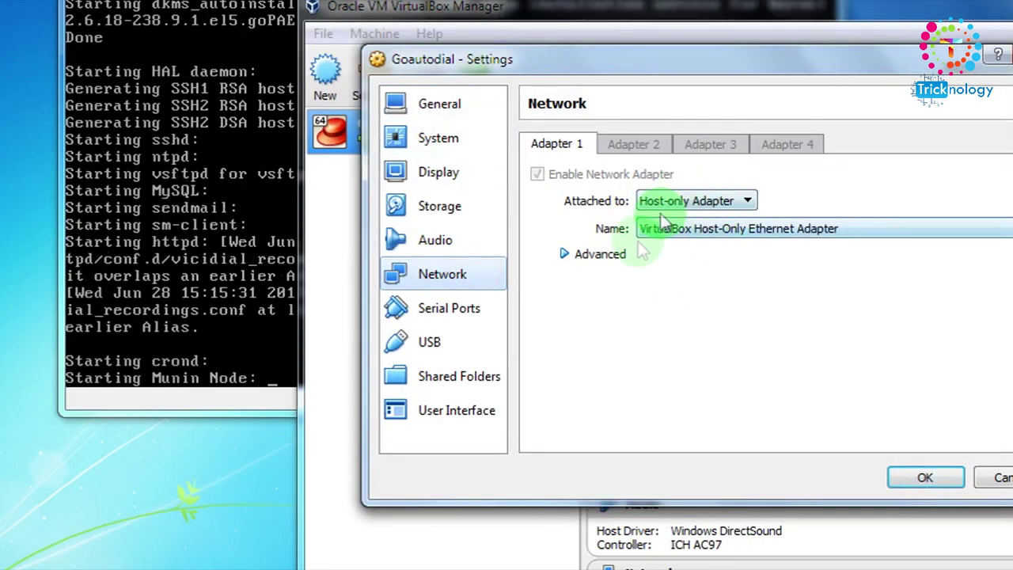
{"action": "key", "text": "Return"}
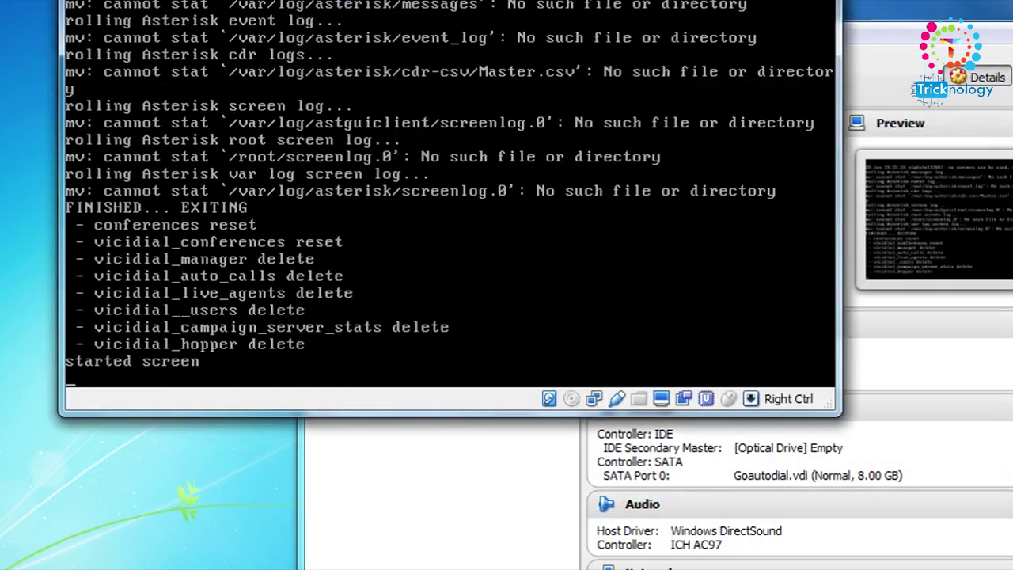
{"action": "left_click", "coordinate": [340, 114]}
{"action": "left_click", "coordinate": [345, 187]}
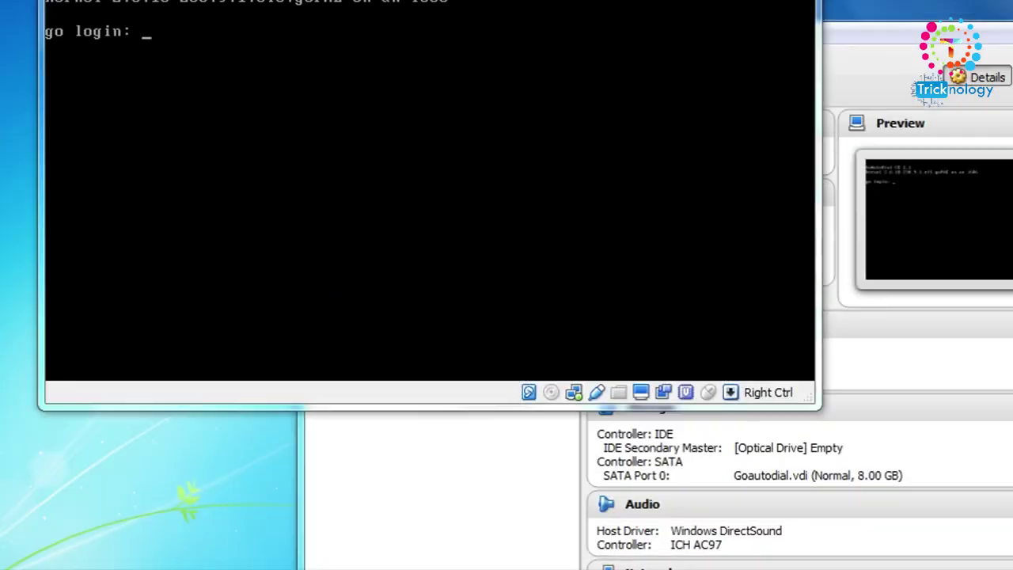
- Try to open ncap.cpl from the Windows Run dialog
{"action": "key", "text": "super+r"}
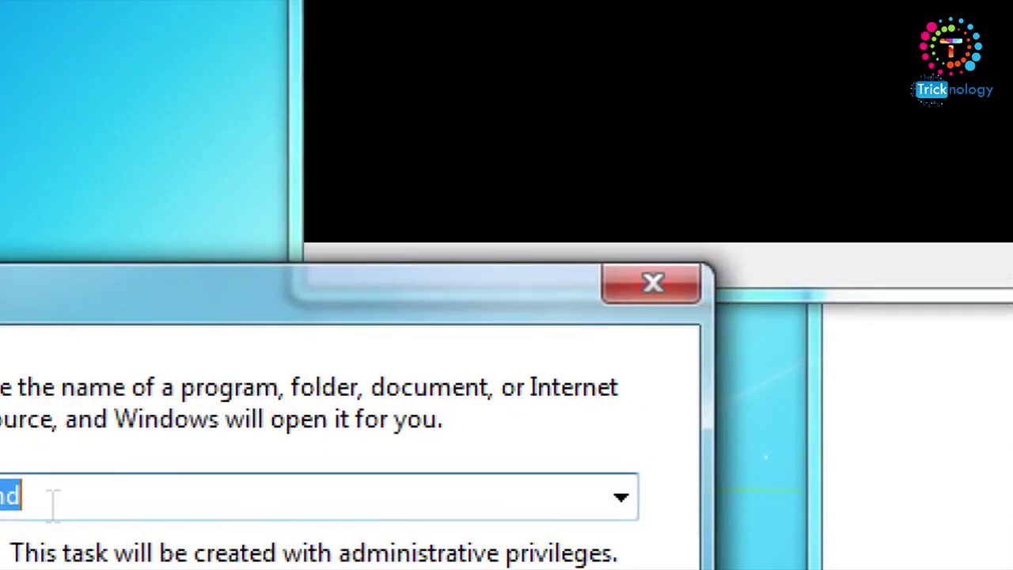
{"action": "key", "text": "BackSpace"}
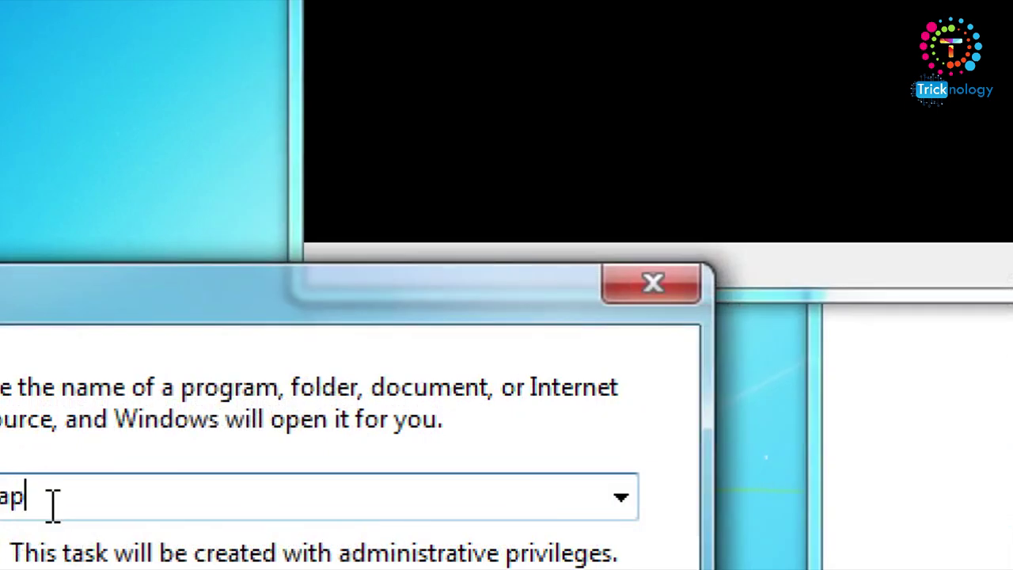
{"action": "key", "text": "Return"}
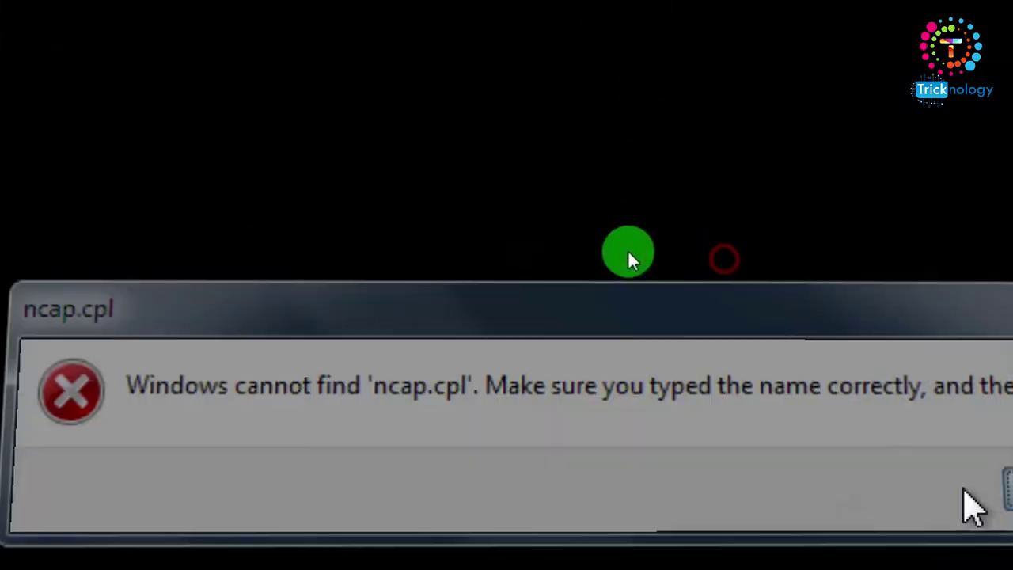
{"action": "left_click", "coordinate": [1000, 495]}
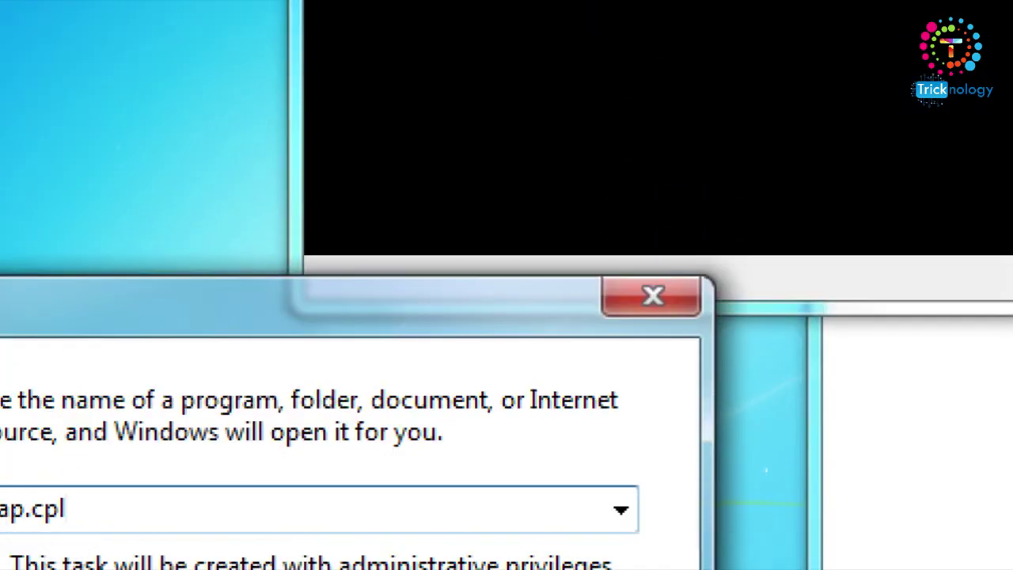
- Open the Windows network connections through the Run dialog and place their window beside the virtual machine
{"action": "type", "text": "ncp"}
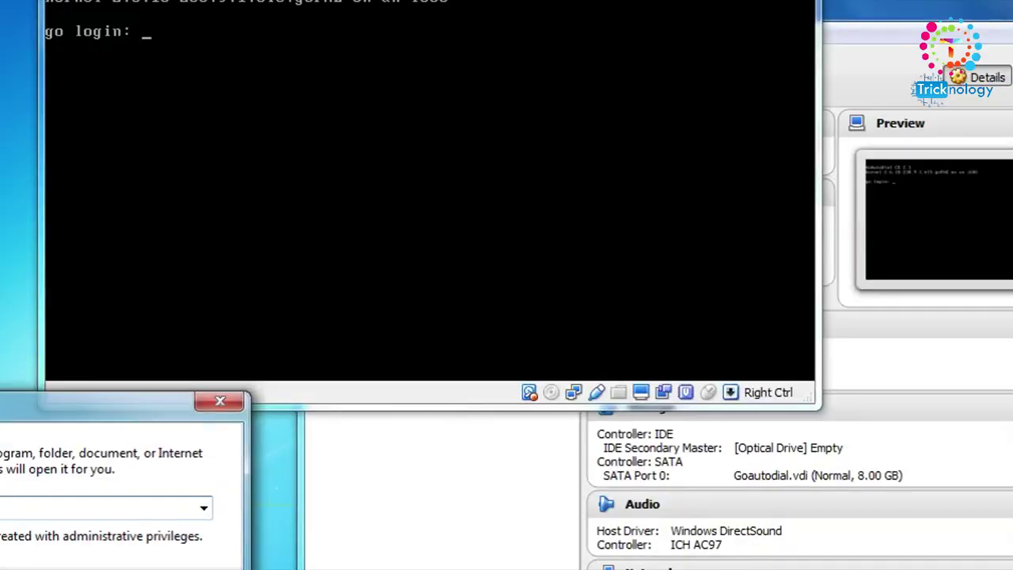
{"action": "key", "text": "Return"}
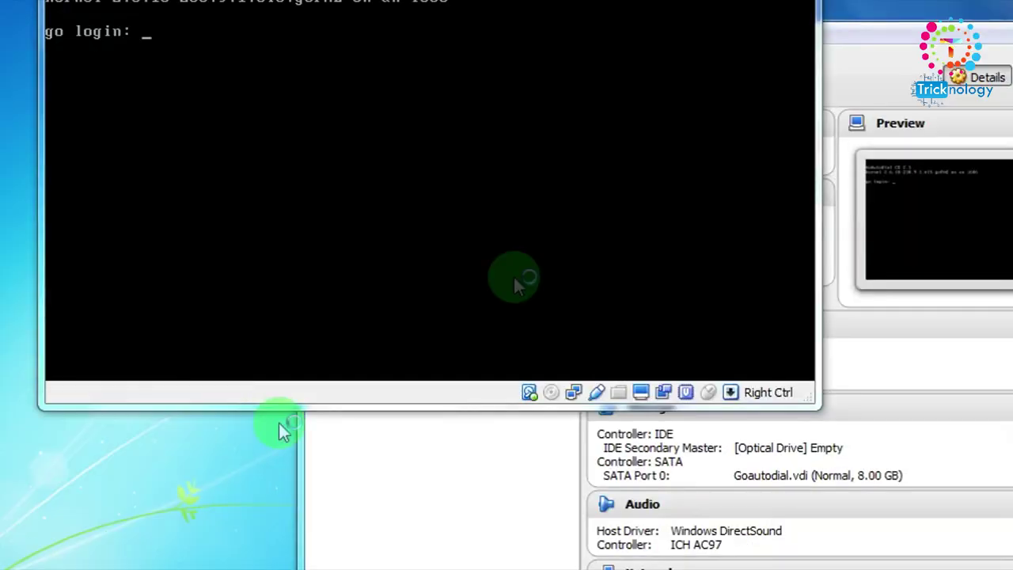
{"action": "left_click_drag", "start_coordinate": [409, 18], "coordinate": [1005, 4]}
{"action": "left_click", "coordinate": [731, 136]}
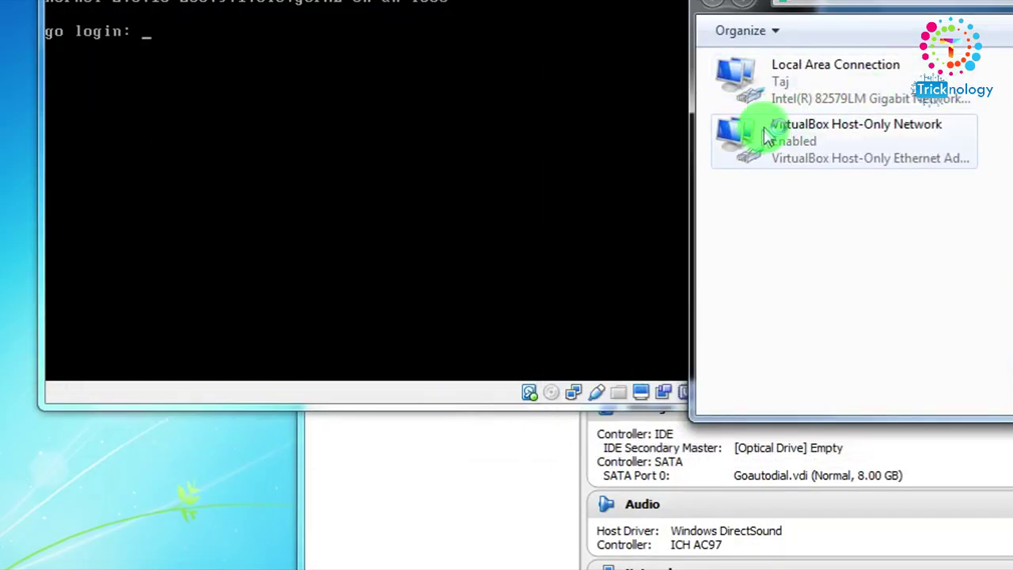
- In the VirtualBox Host-Only Network's Internet Protocol Version 4 (TCP/IPv4) properties, choose to use a manually specified IP address
{"action": "right_click", "coordinate": [763, 136]}
{"action": "left_click", "coordinate": [725, 175]}
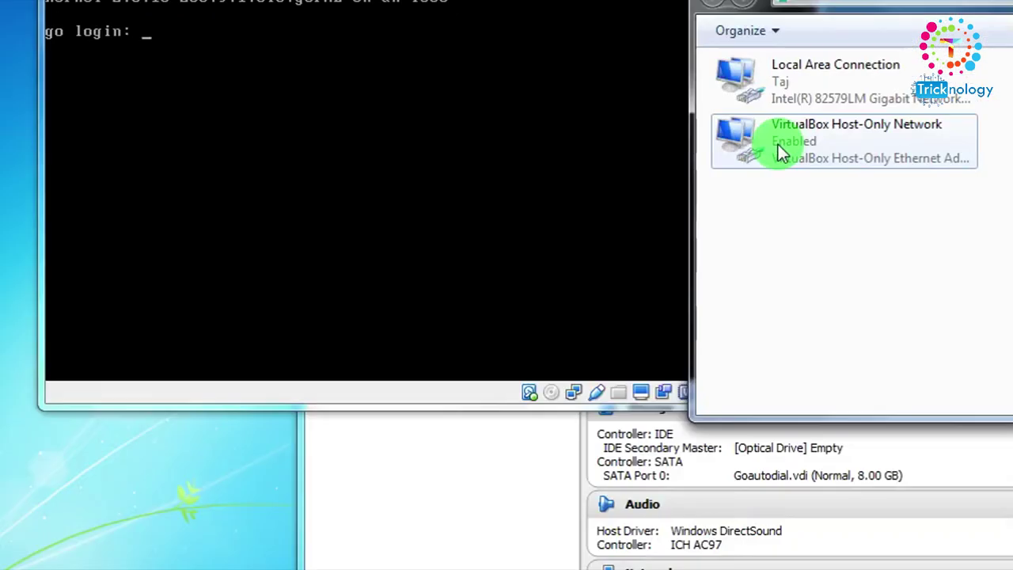
{"action": "right_click", "coordinate": [778, 150]}
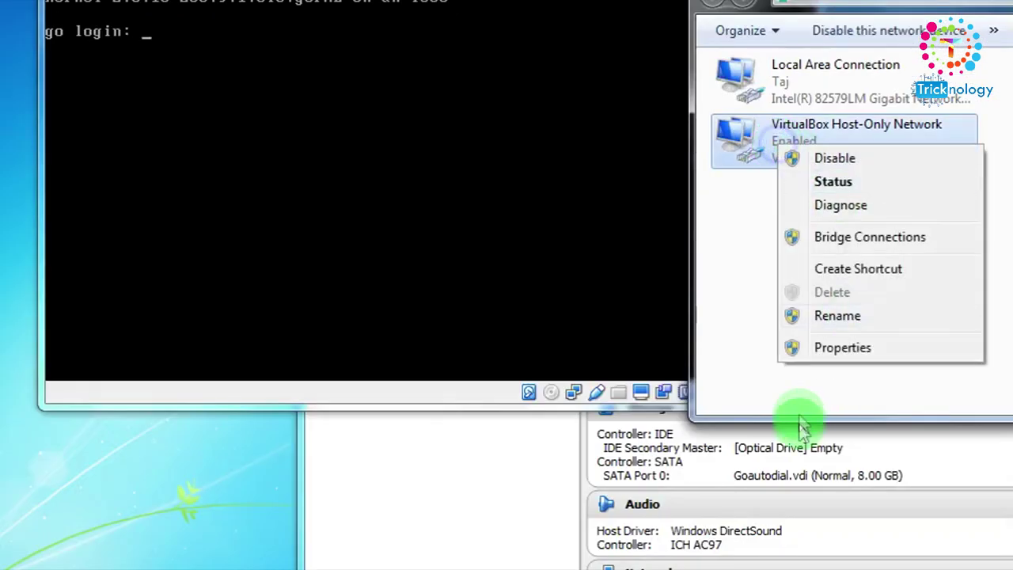
{"action": "left_click", "coordinate": [848, 351]}
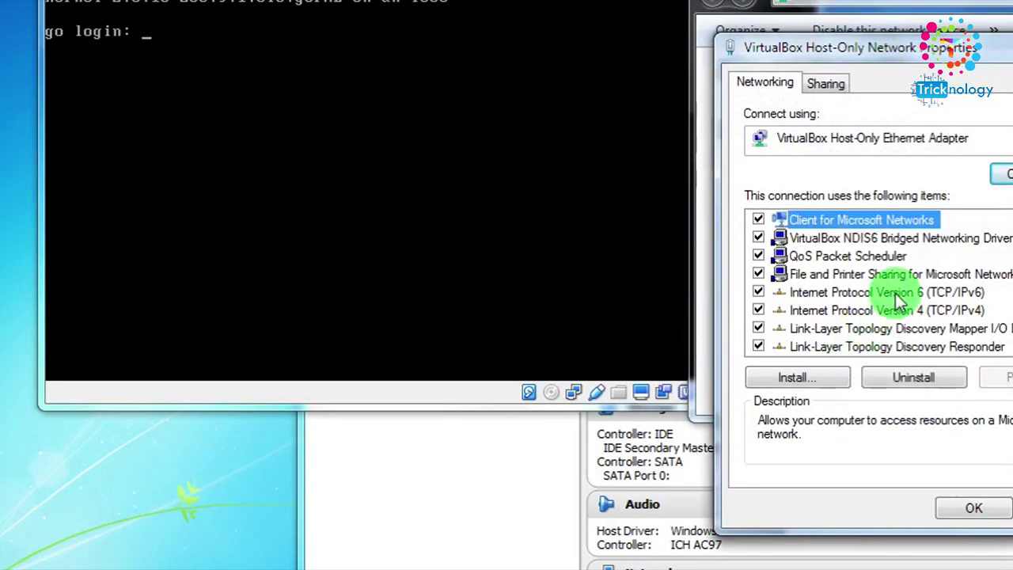
{"action": "left_click", "coordinate": [898, 310]}
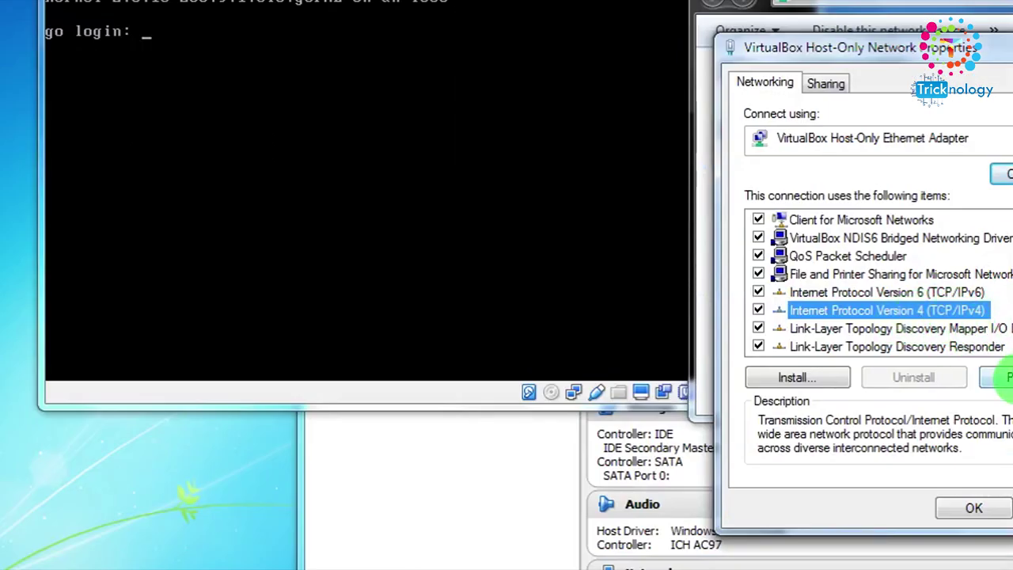
{"action": "left_click", "coordinate": [1000, 378]}
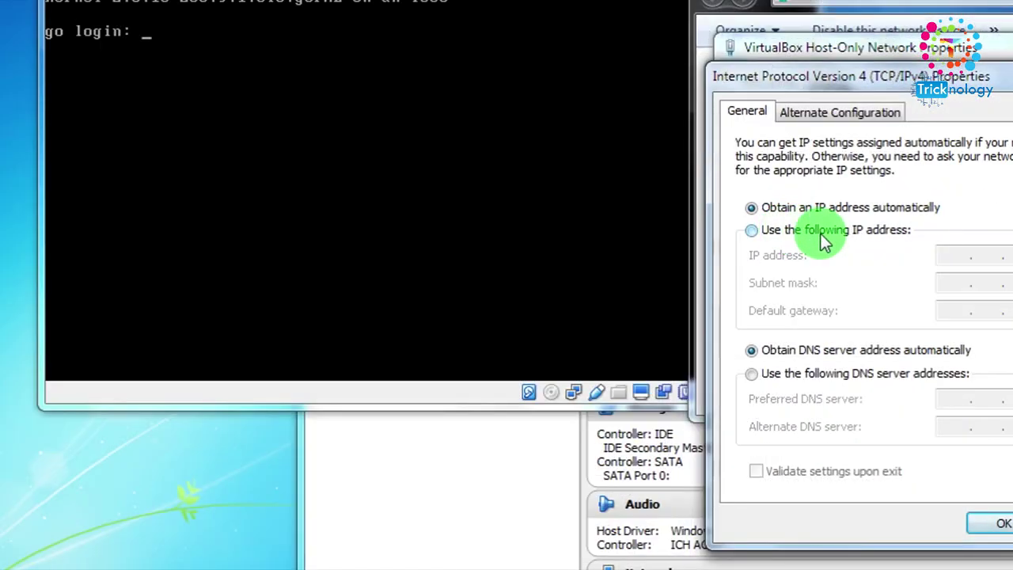
{"action": "left_click", "coordinate": [822, 237]}
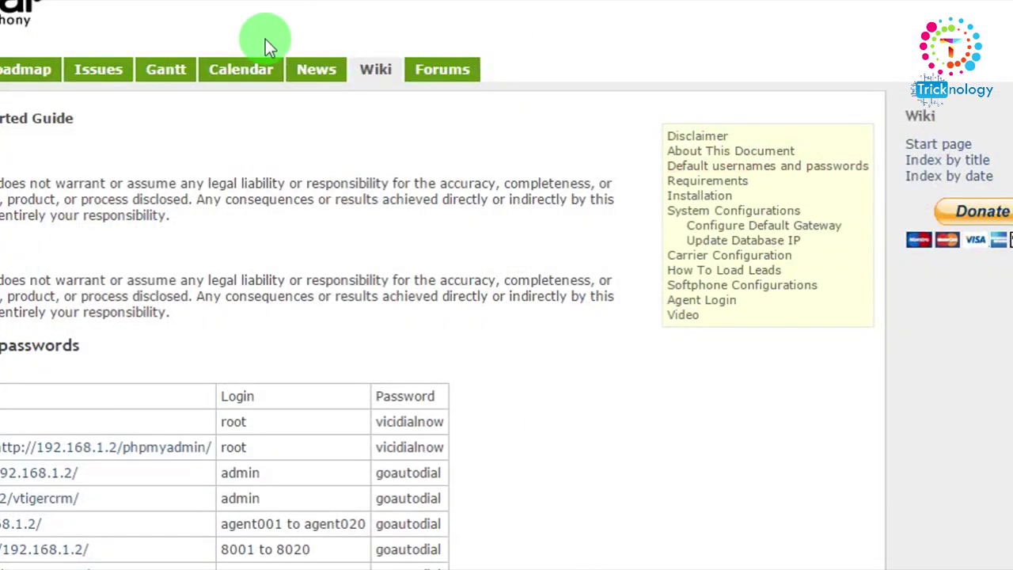
- Look up the default root credentials in the wiki guide and log in to the virtual machine as root with the account password
{"action": "scroll", "coordinate": [211, 334], "scroll_direction": "down", "scroll_amount": 3}
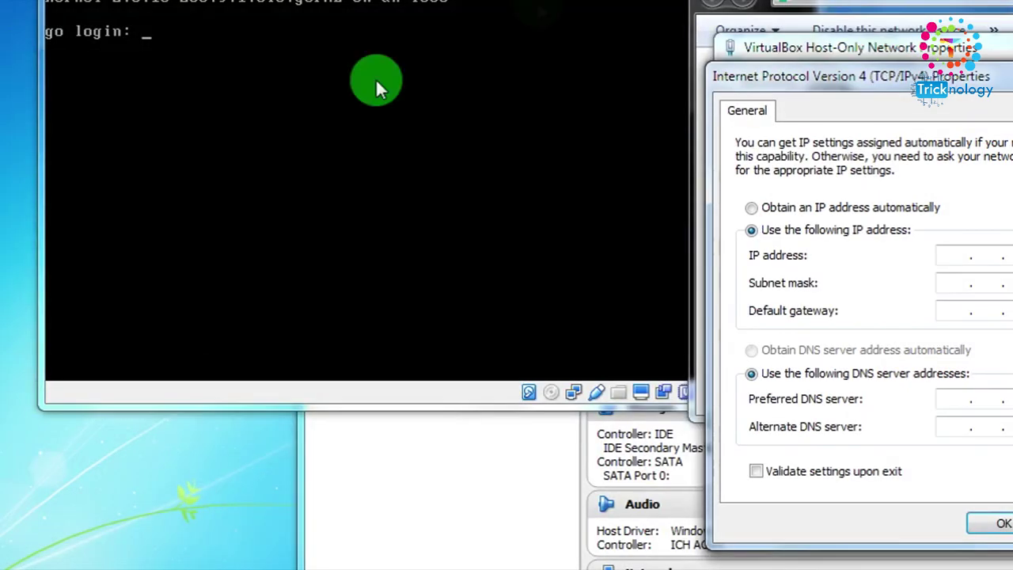
{"action": "left_click", "coordinate": [159, 72]}
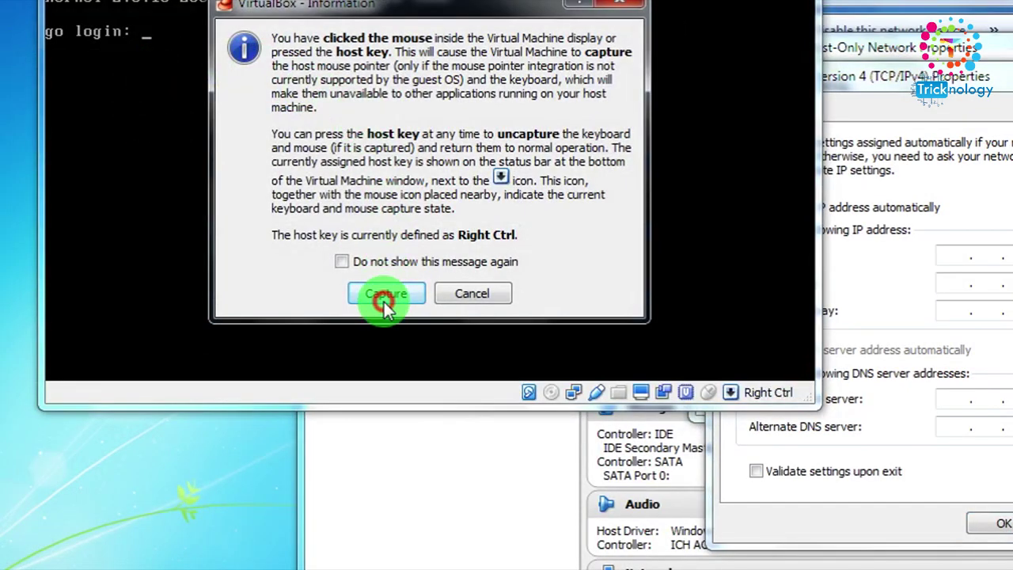
{"action": "left_click", "coordinate": [385, 296]}
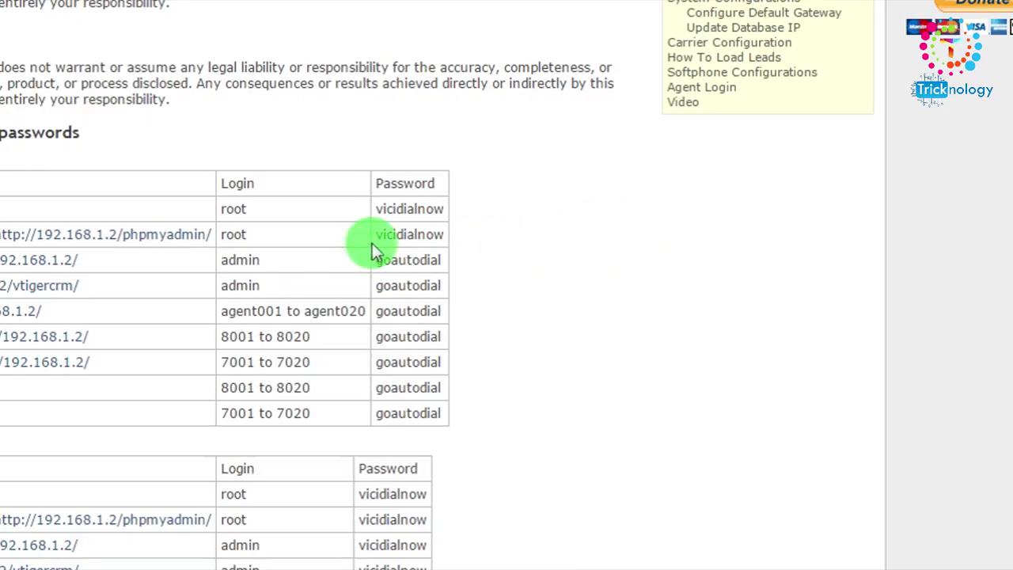
{"action": "left_click_drag", "start_coordinate": [378, 242], "coordinate": [441, 238]}
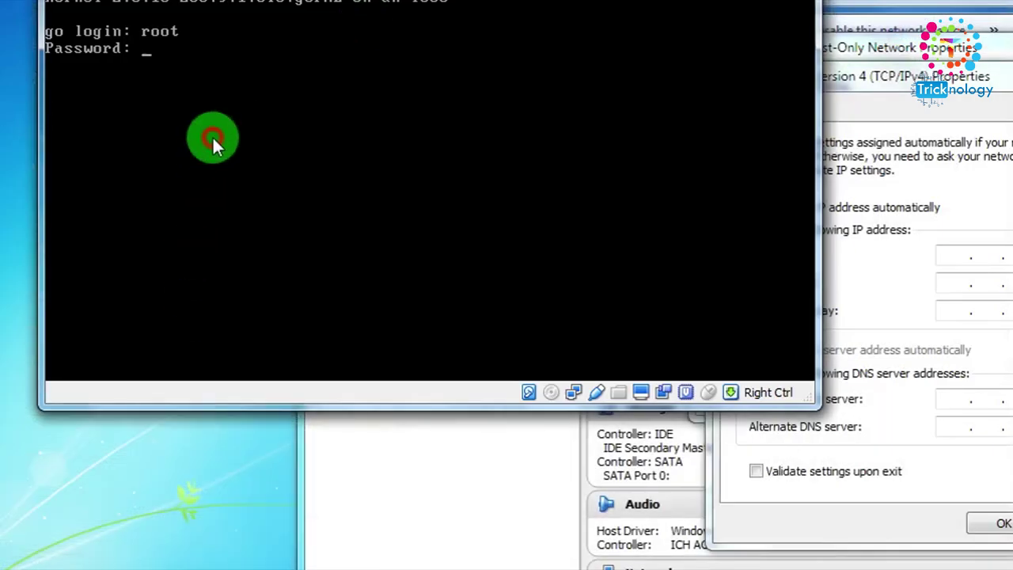
{"action": "left_click", "coordinate": [214, 139]}
{"action": "left_click", "coordinate": [385, 294]}
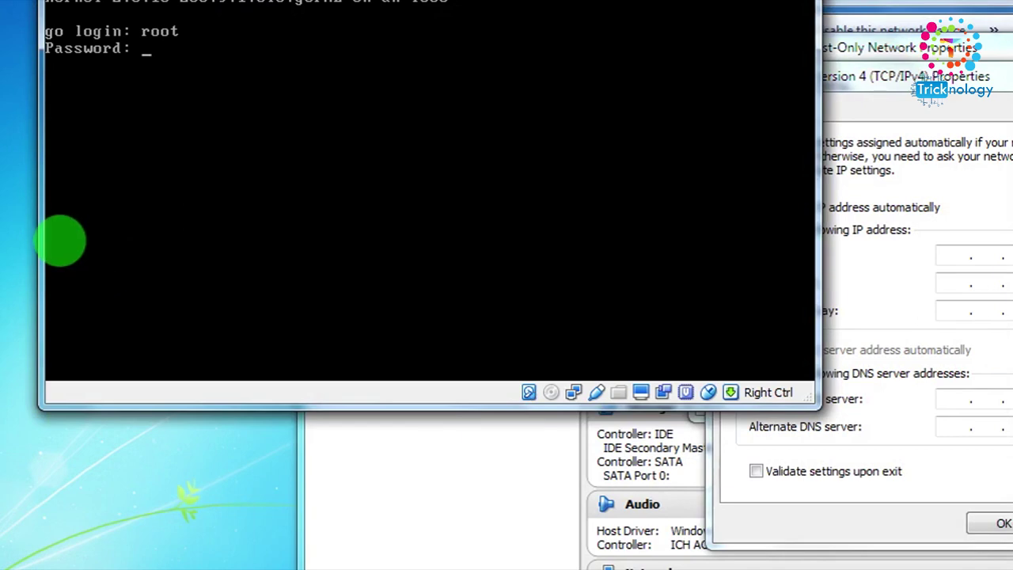
{"action": "key", "text": "Return"}
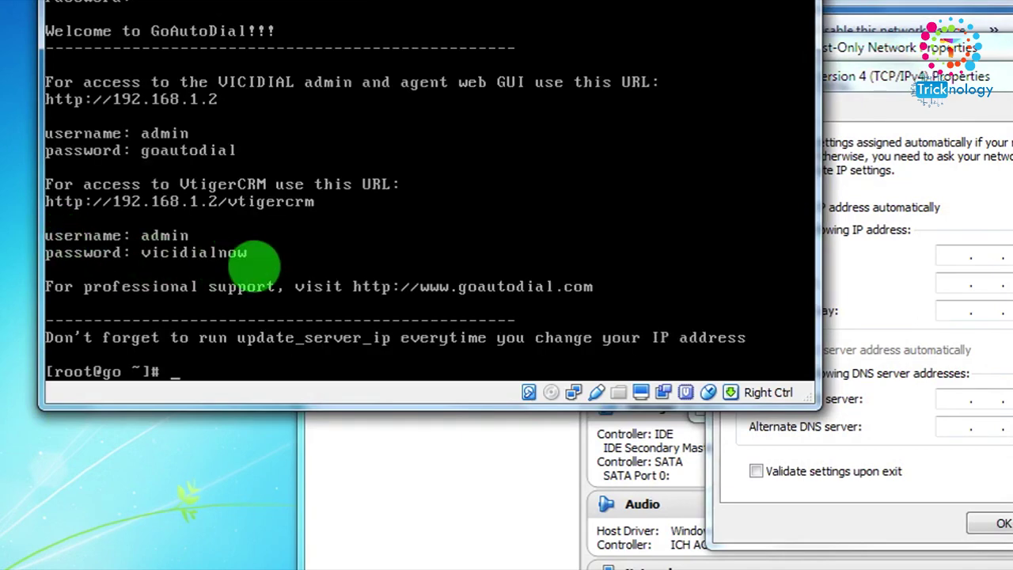
- Set the VirtualBox Host-Only Network's IPv4 address to 192.168.1.56 with subnet mask 255.255.255.0, and apply the adapter properties
{"action": "type", "text": "+"}
{"action": "key", "text": "alt+Tab"}
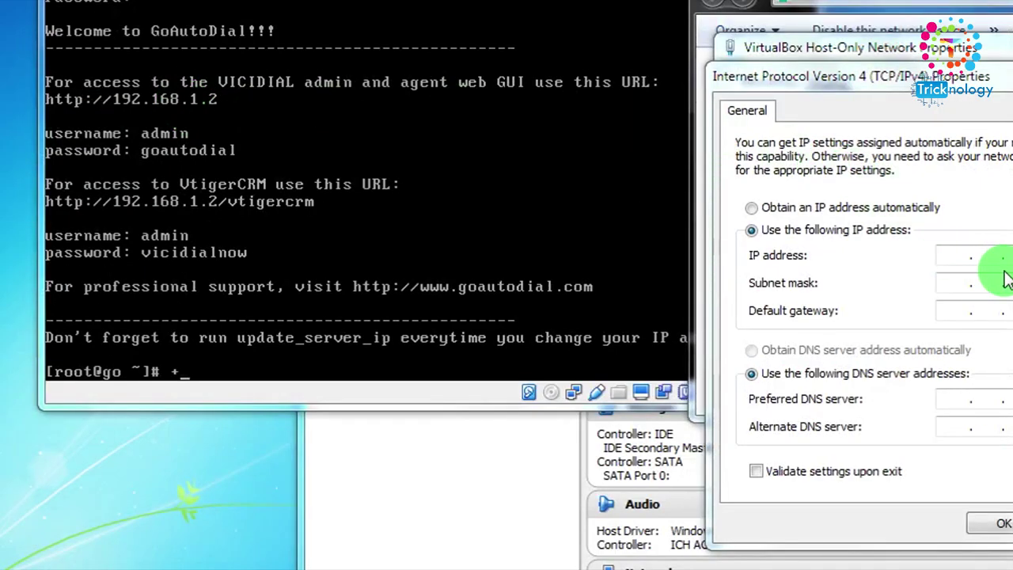
{"action": "left_click", "coordinate": [1002, 255]}
{"action": "left_click_drag", "start_coordinate": [757, 76], "coordinate": [681, 138]}
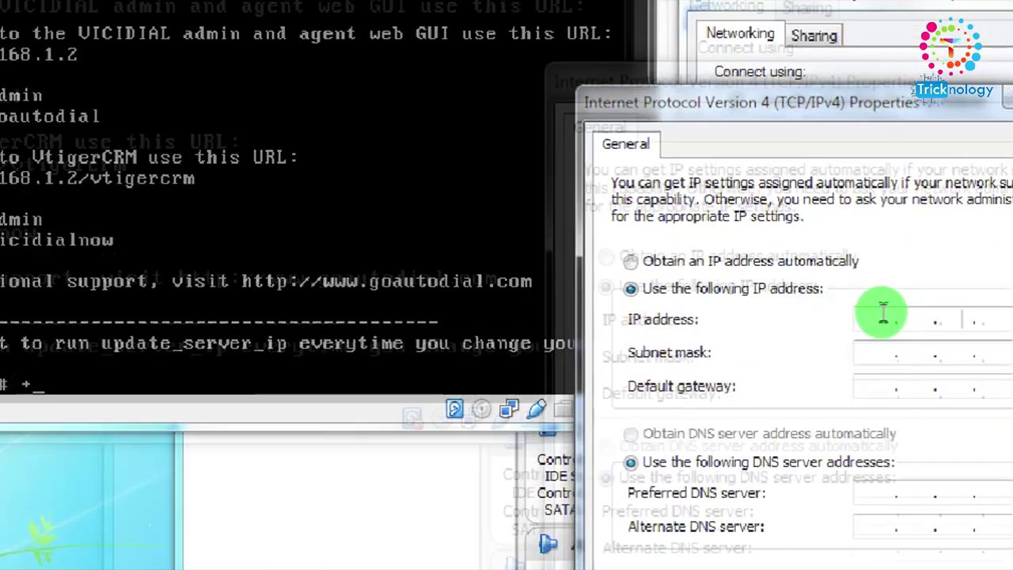
{"action": "left_click", "coordinate": [883, 317]}
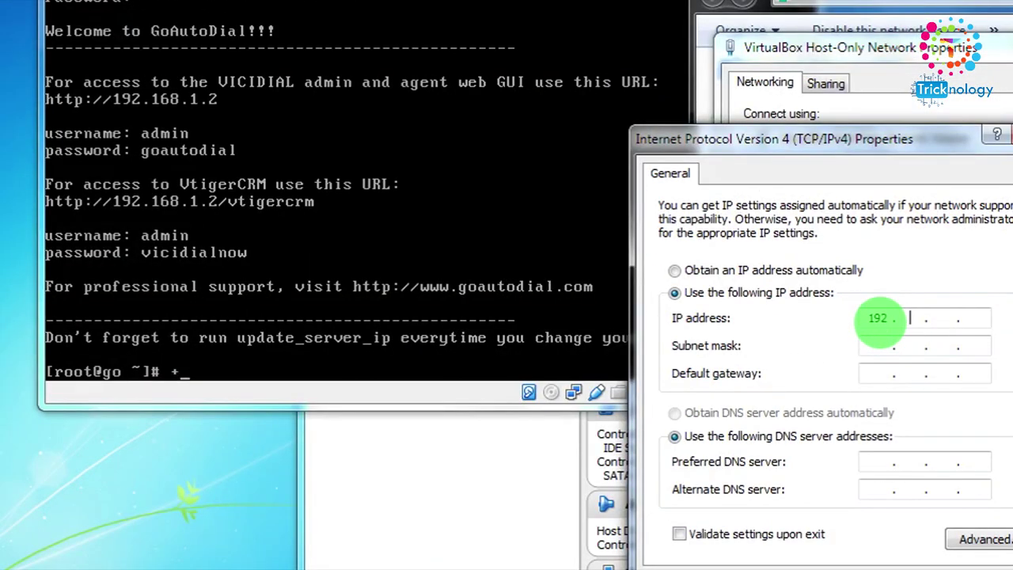
{"action": "type", "text": "192.168.1"}
{"action": "left_click", "coordinate": [870, 318]}
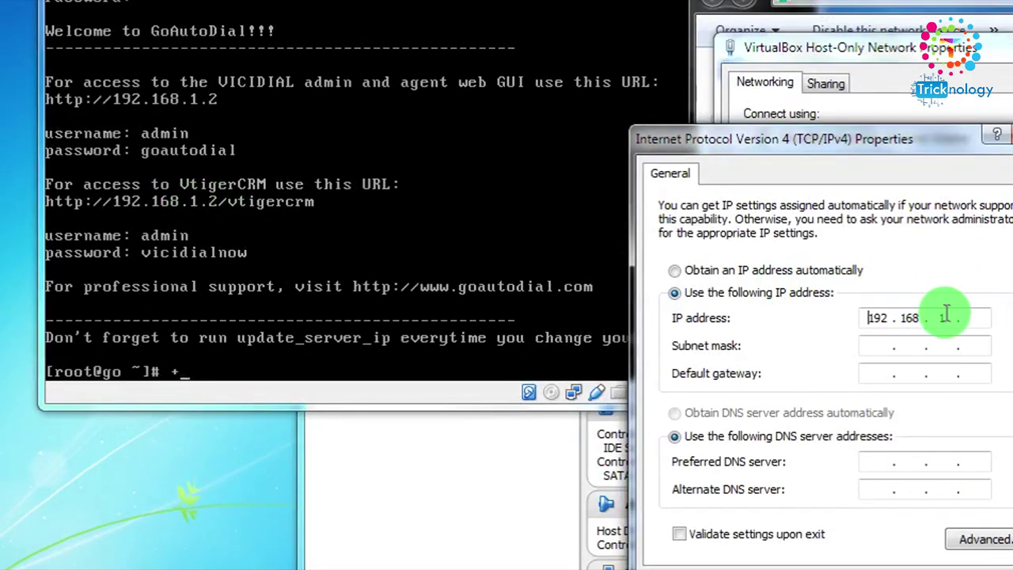
{"action": "left_click", "coordinate": [978, 320]}
{"action": "type", "text": "5"}
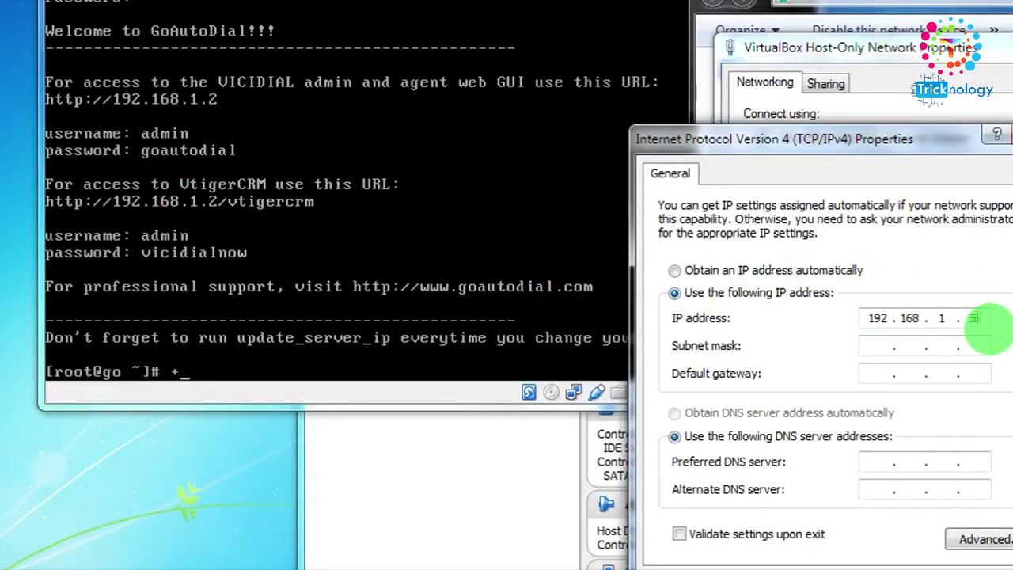
{"action": "type", "text": "6"}
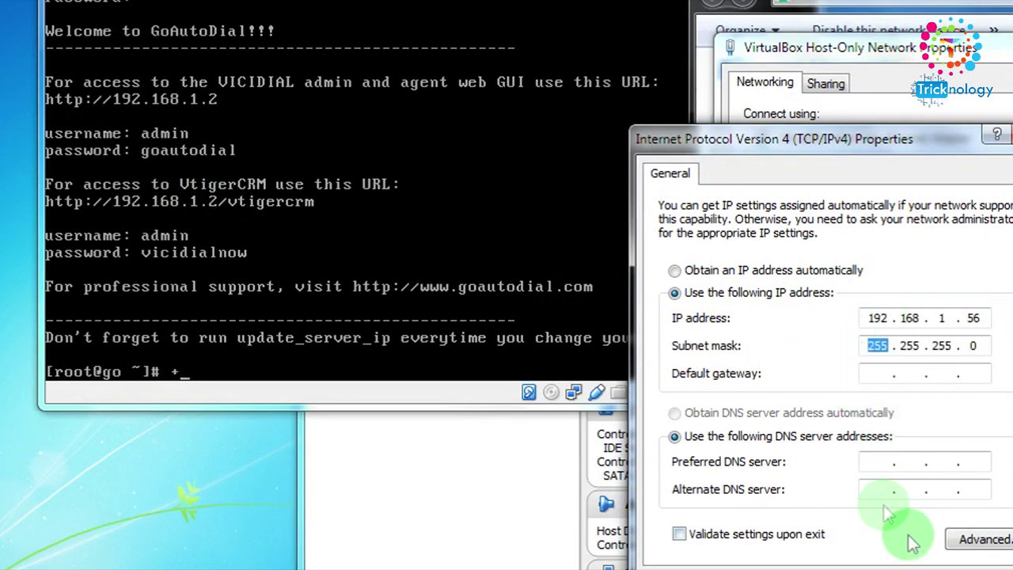
{"action": "left_click", "coordinate": [926, 566]}
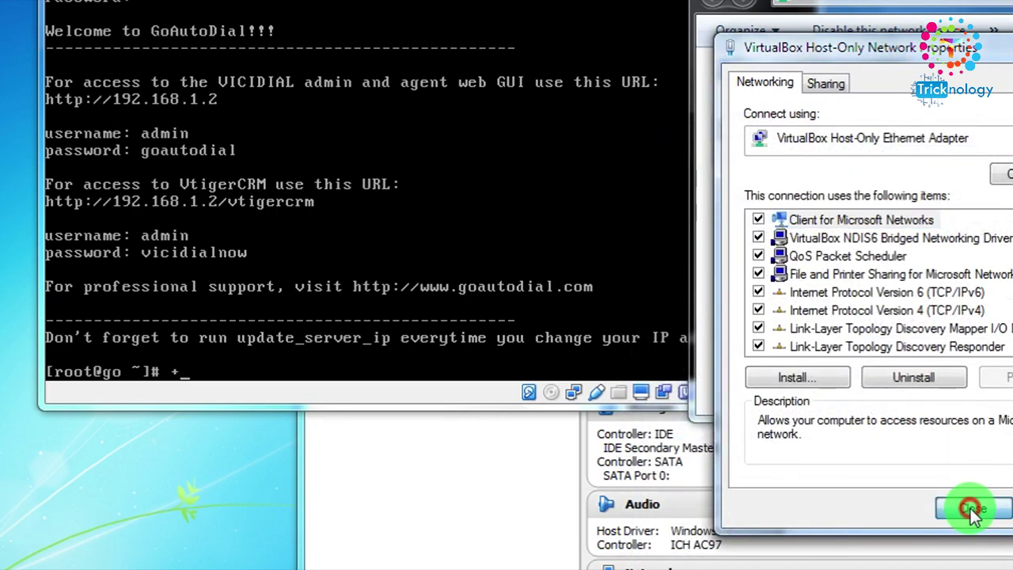
{"action": "left_click", "coordinate": [970, 553]}
- Switch to the Chrome browser, load the GoAutoDial web interface at 192.168.1.2, and open its admin login
{"action": "left_click", "coordinate": [182, 371]}
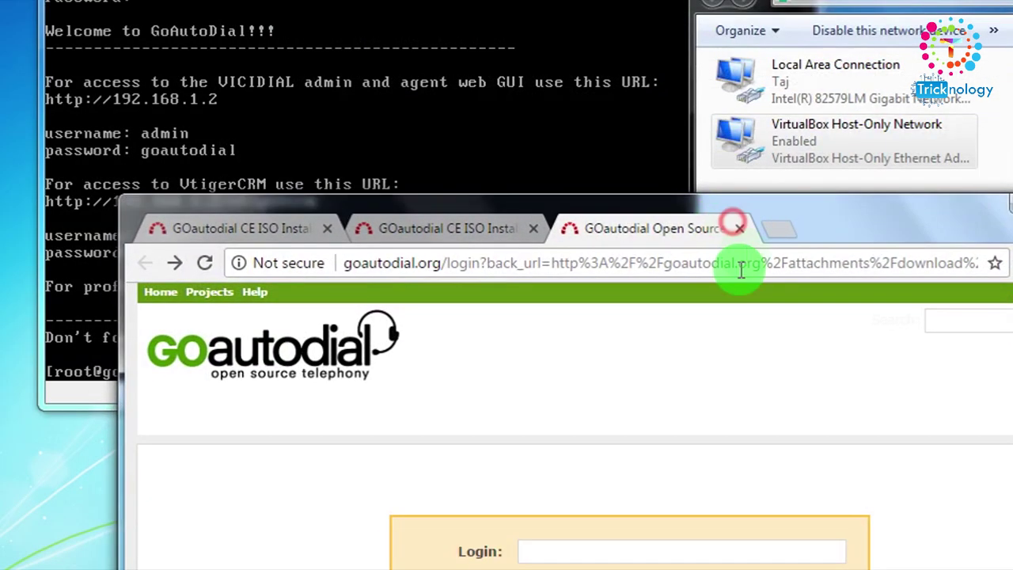
{"action": "left_click", "coordinate": [719, 265]}
{"action": "type", "text": "192.168."}
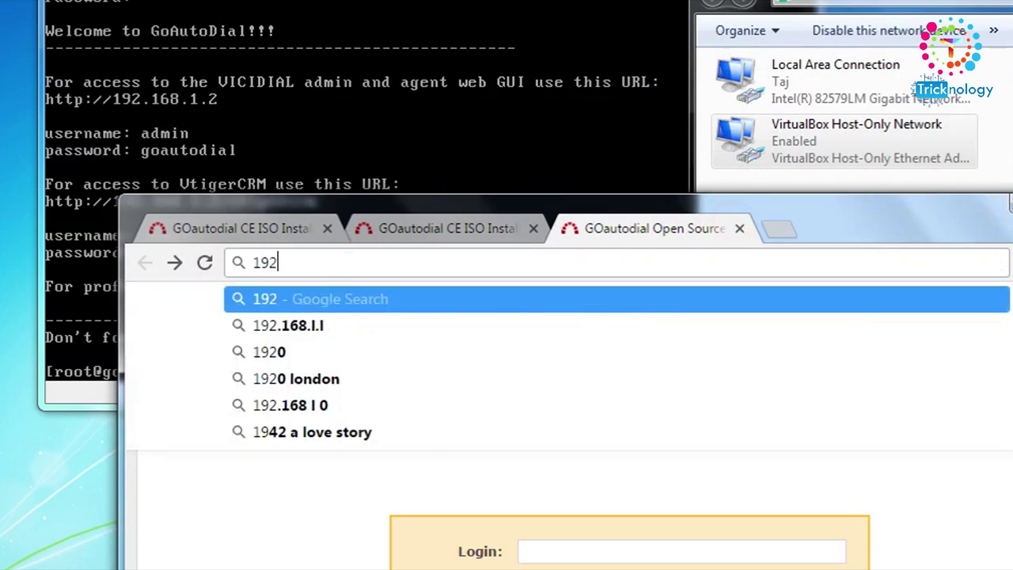
{"action": "type", "text": "1.2"}
{"action": "key", "text": "Return"}
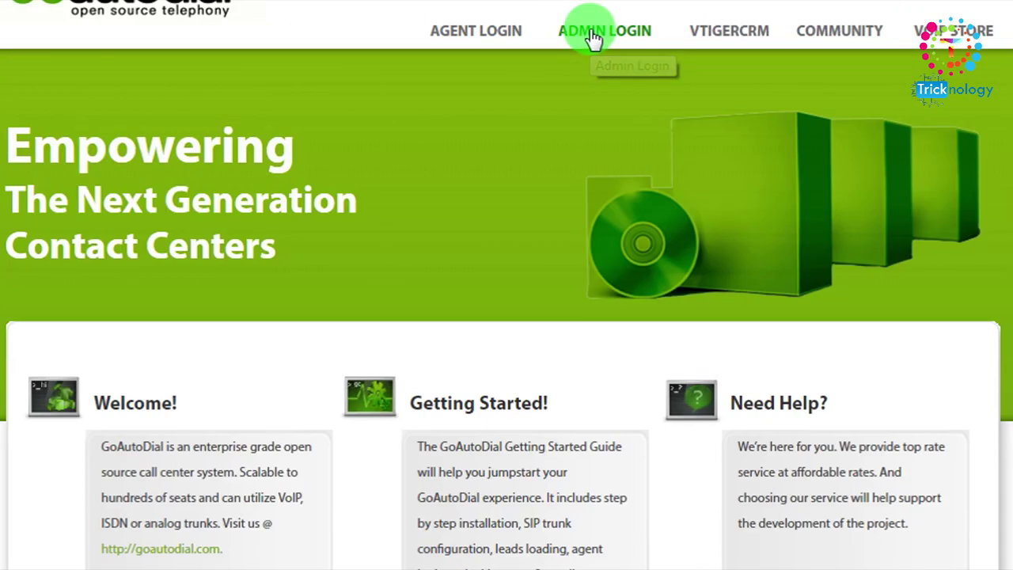
{"action": "left_click", "coordinate": [587, 31]}
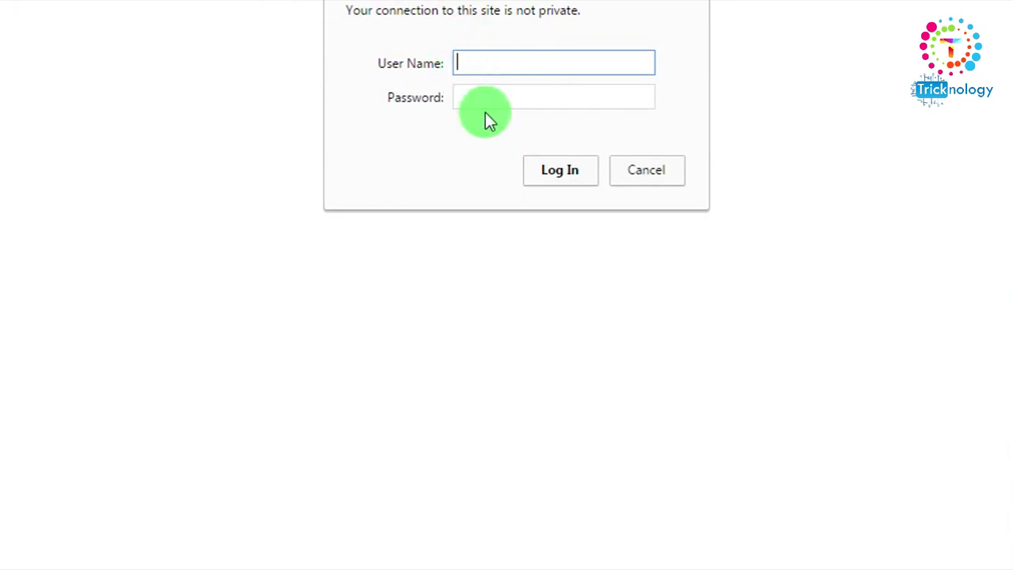